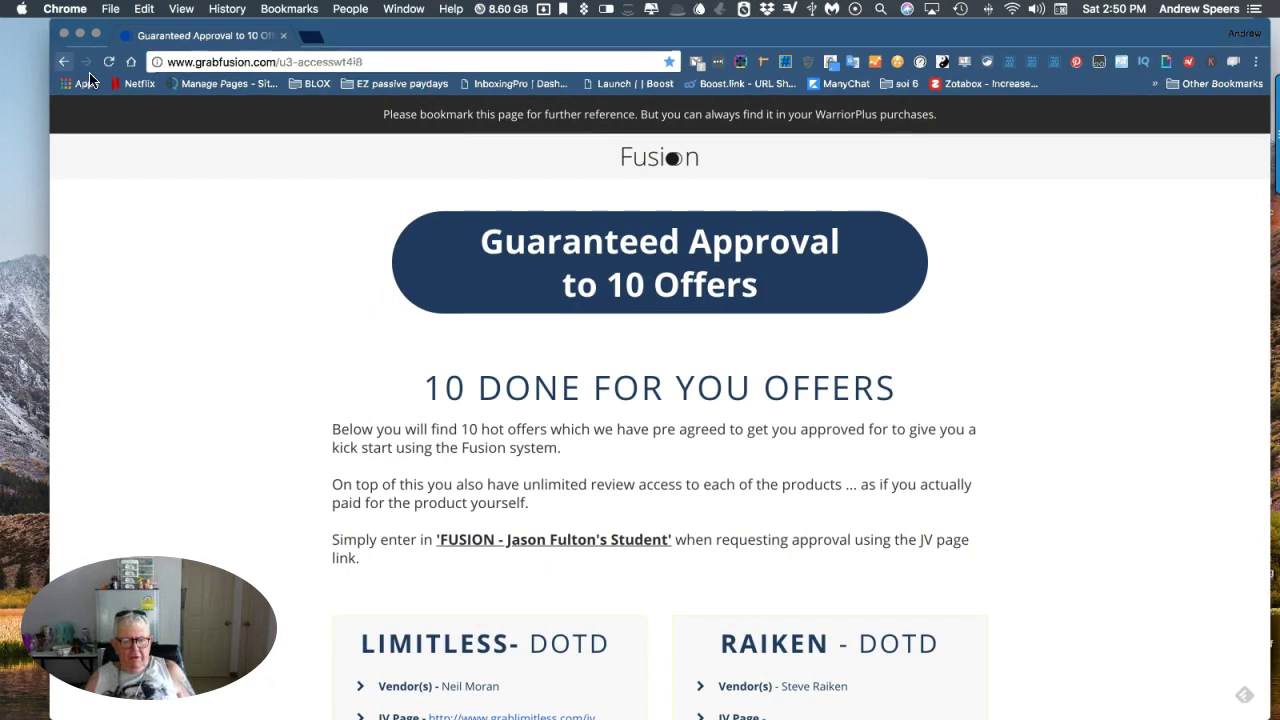
Scroll the Fusion members page down to the Limitless, Raiken, Printly and Fast Track offer boxes.
scroll(239, 196, "down", 1)
scroll(239, 196, "down", 1)
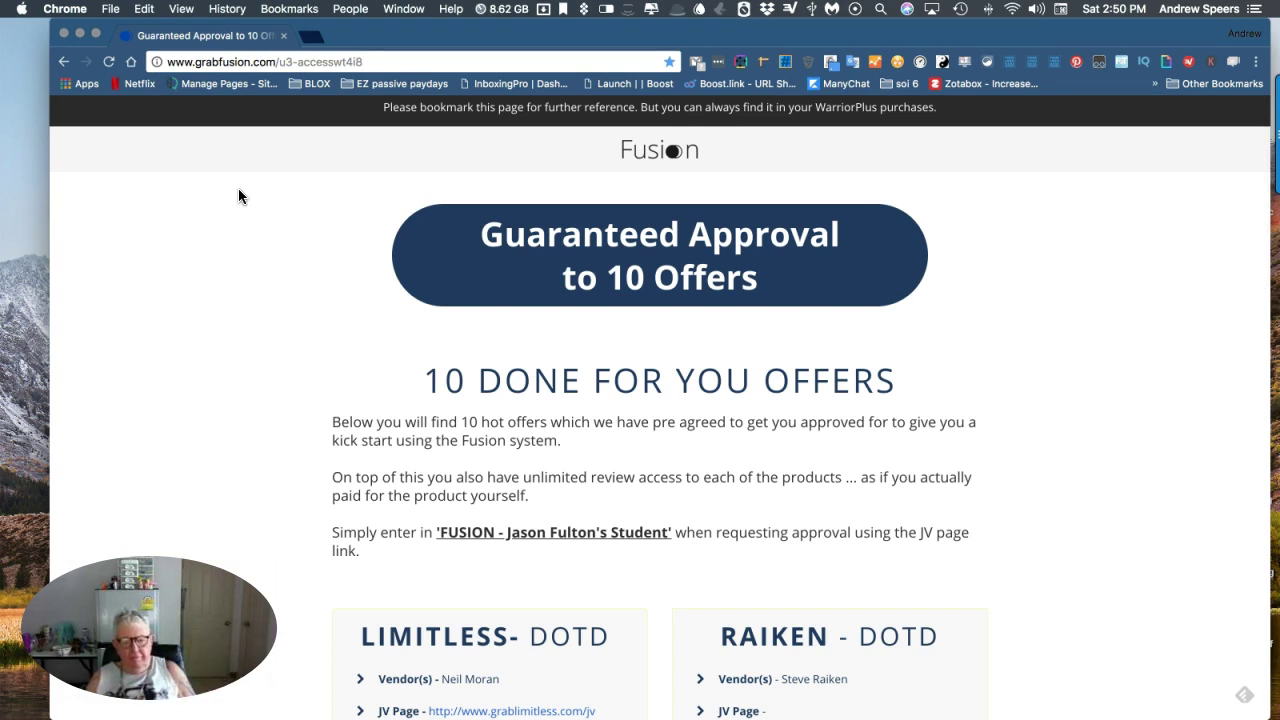
scroll(324, 133, "up", 1)
scroll(290, 132, "down", 1)
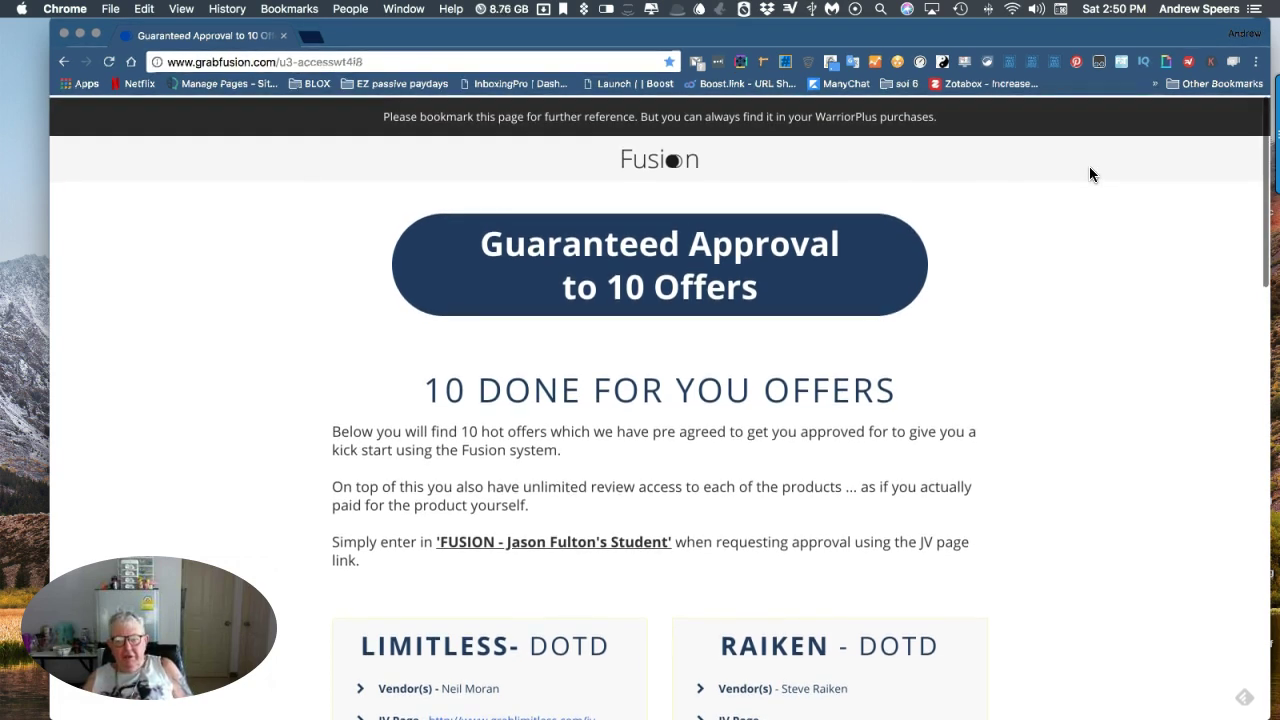
scroll(538, 165, "down", 2)
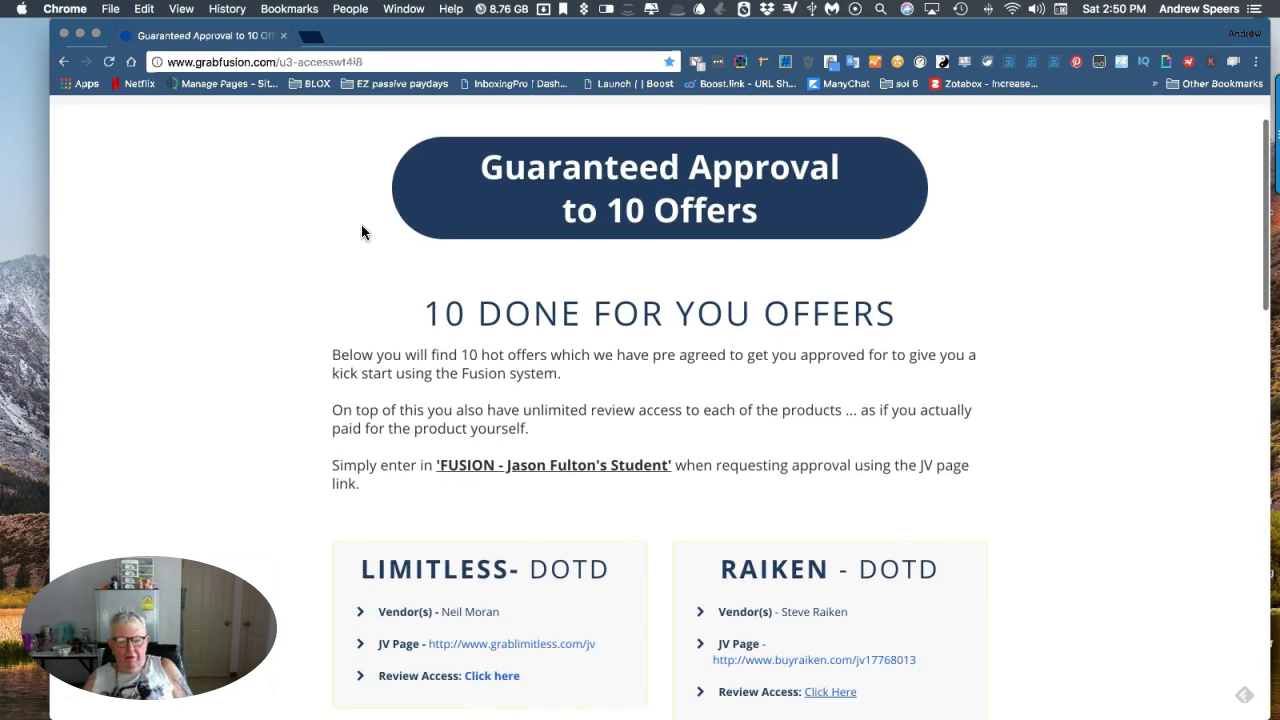
scroll(340, 350, "down", 5)
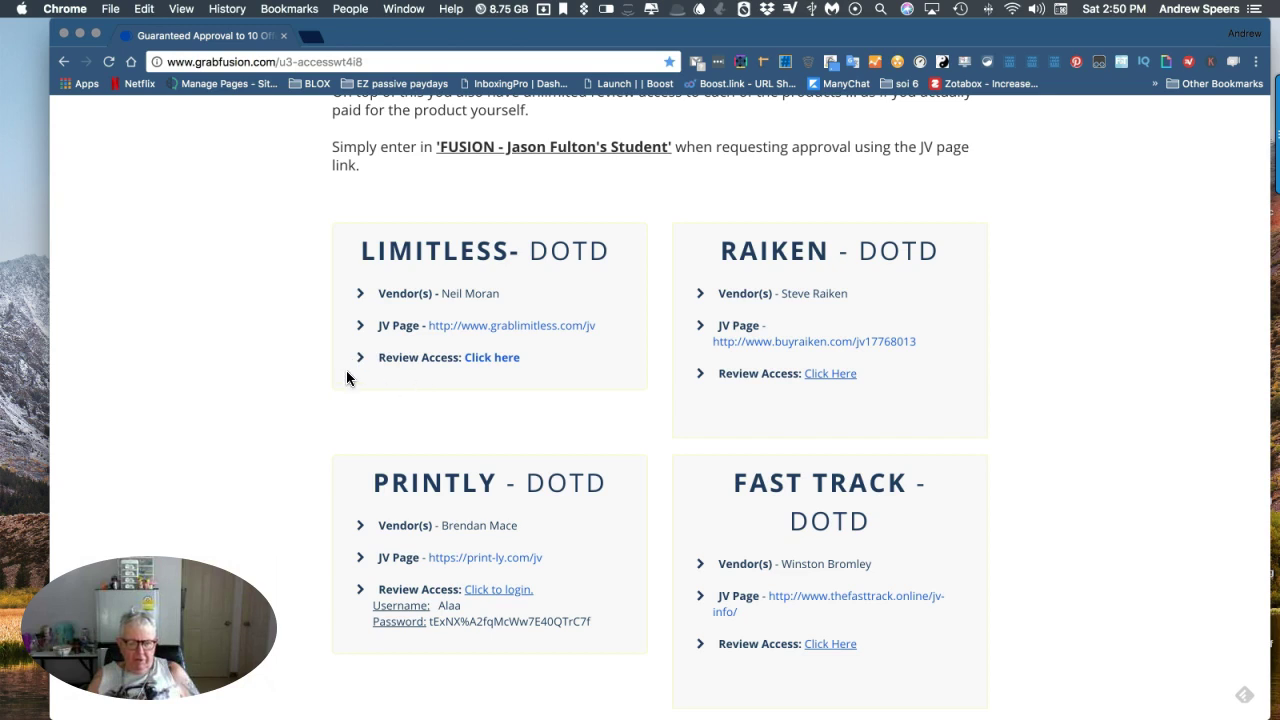
Open the Limitless JV page and pause its case study video.
left_click(492, 330)
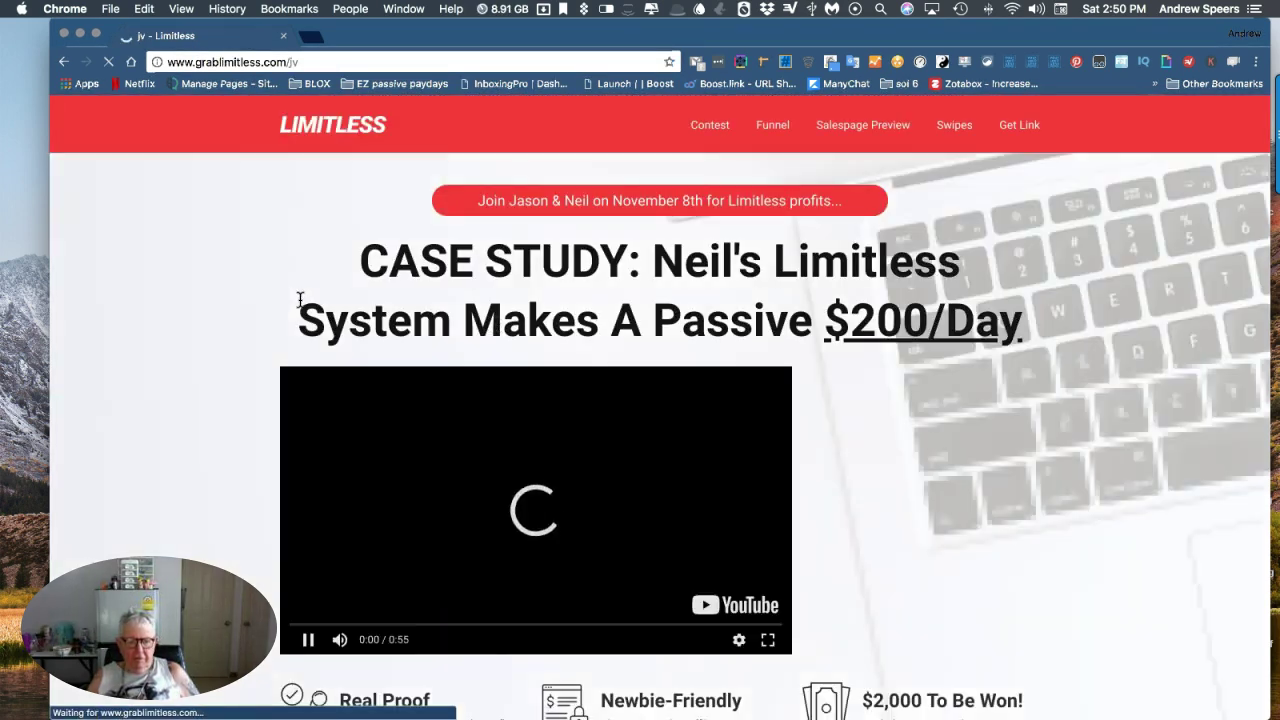
scroll(234, 288, "down", 1)
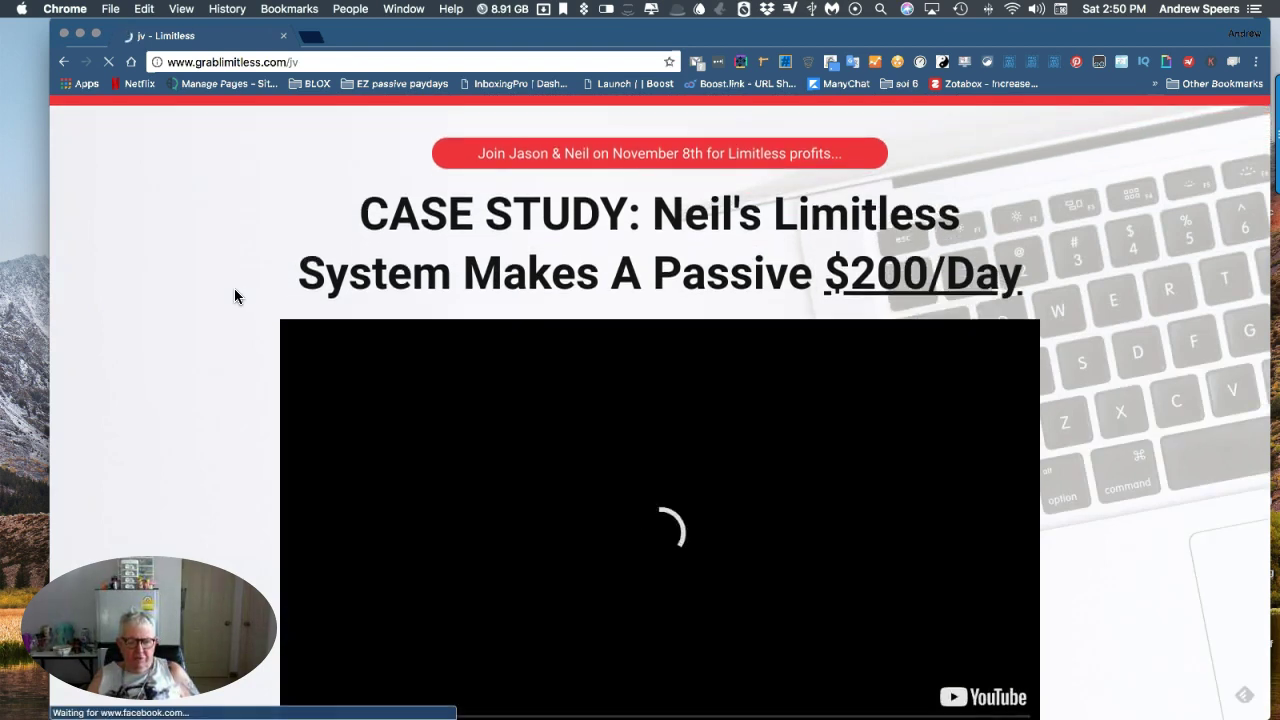
scroll(234, 288, "down", 4)
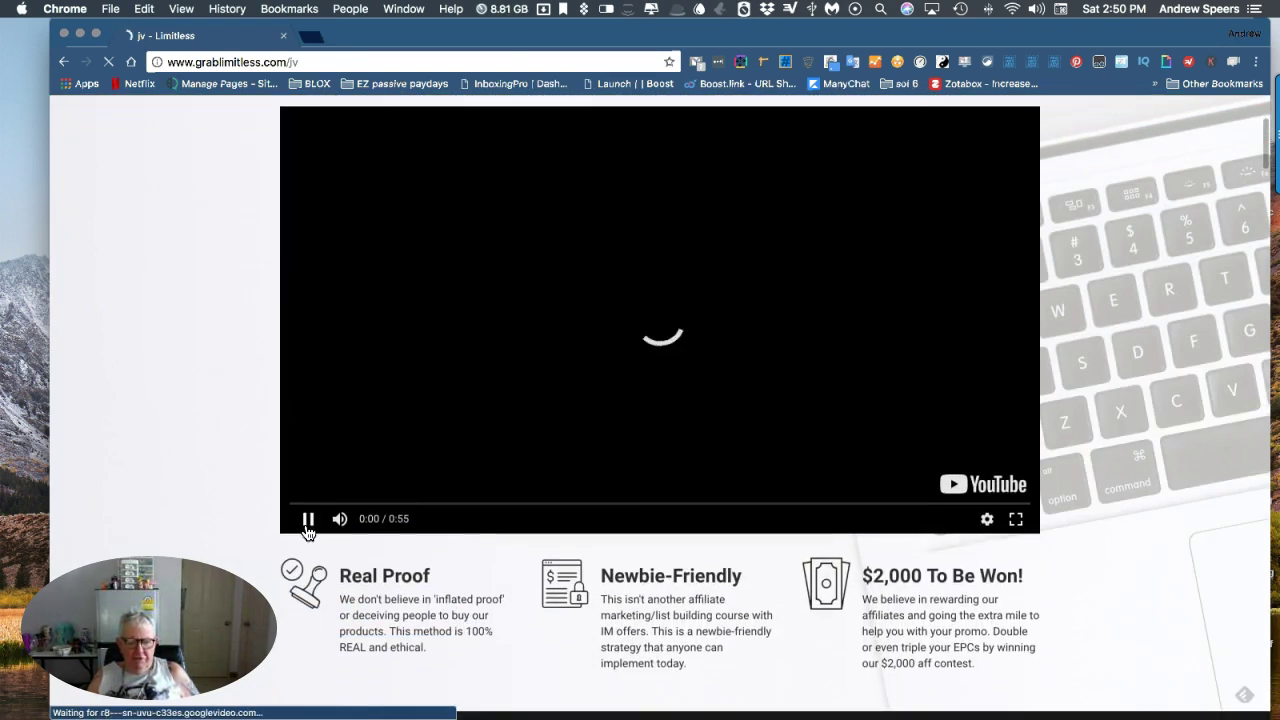
left_click(307, 527)
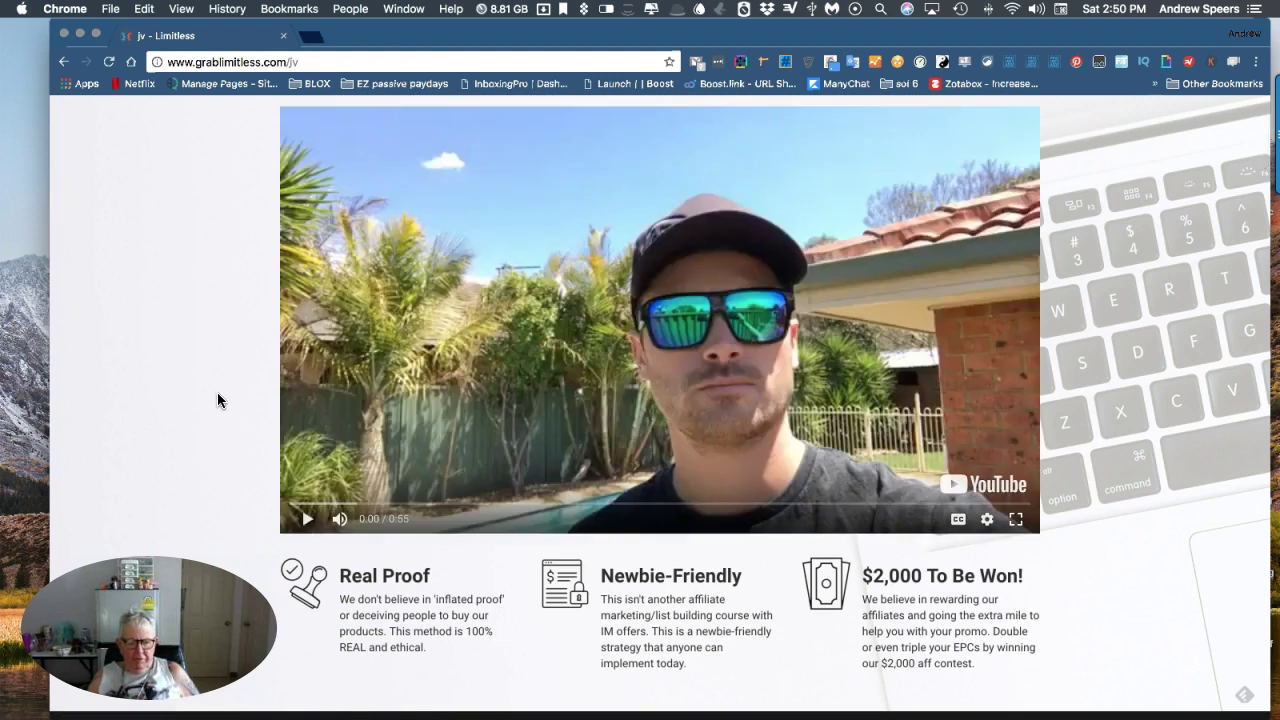
Scroll to the Limitless Warrior+Plus funnel: $12.95 frontend at 100%, upgrades and downgrades at 50%.
scroll(218, 393, "up", 1)
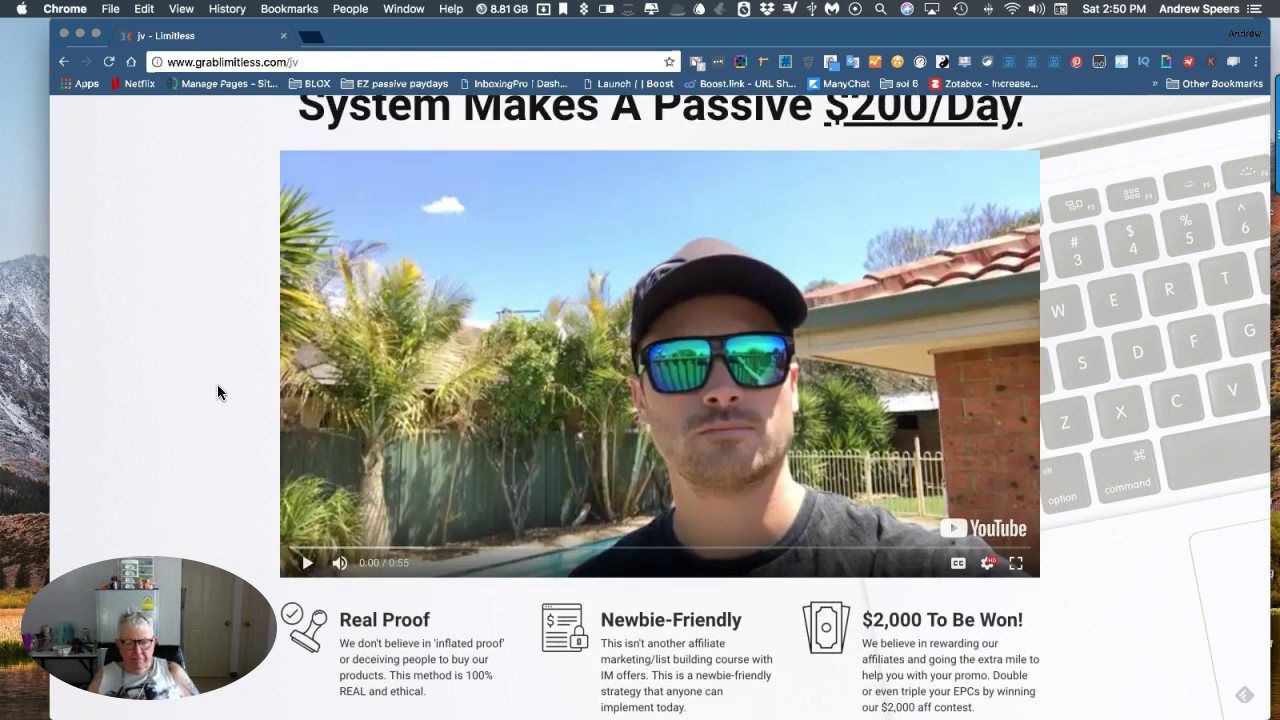
scroll(217, 392, "up", 1)
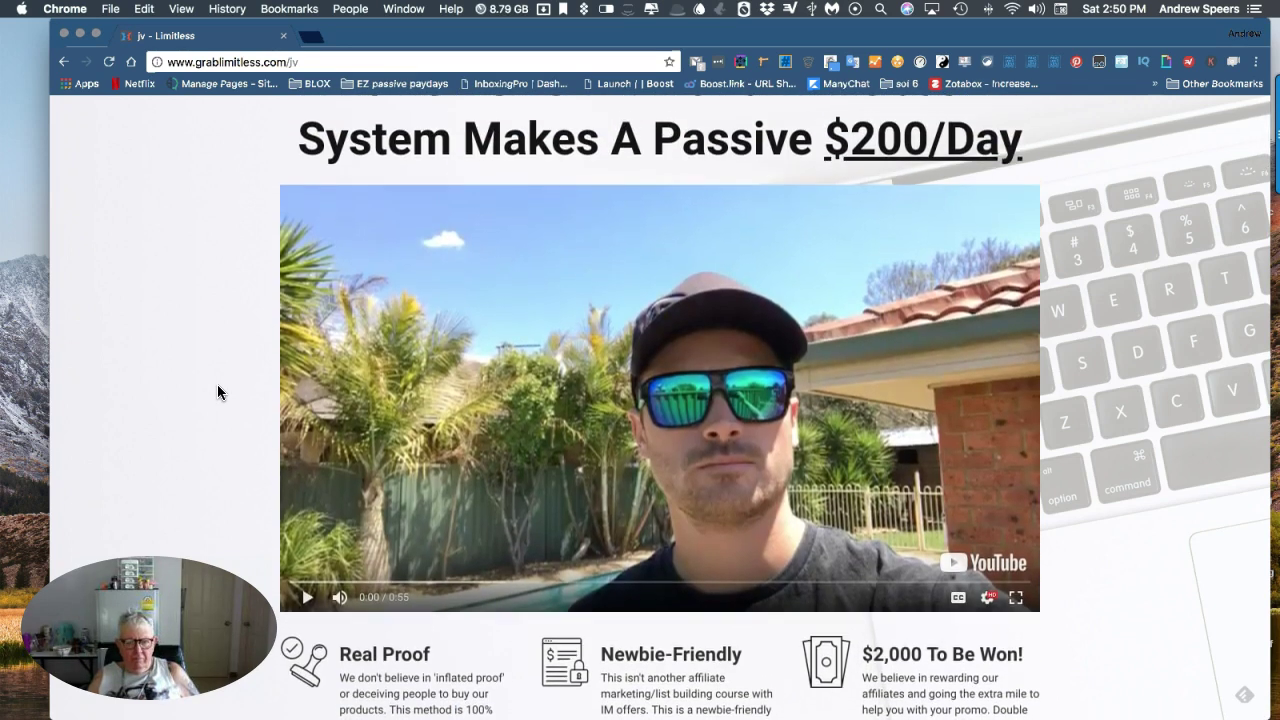
scroll(217, 392, "down", 2)
scroll(218, 392, "down", 10)
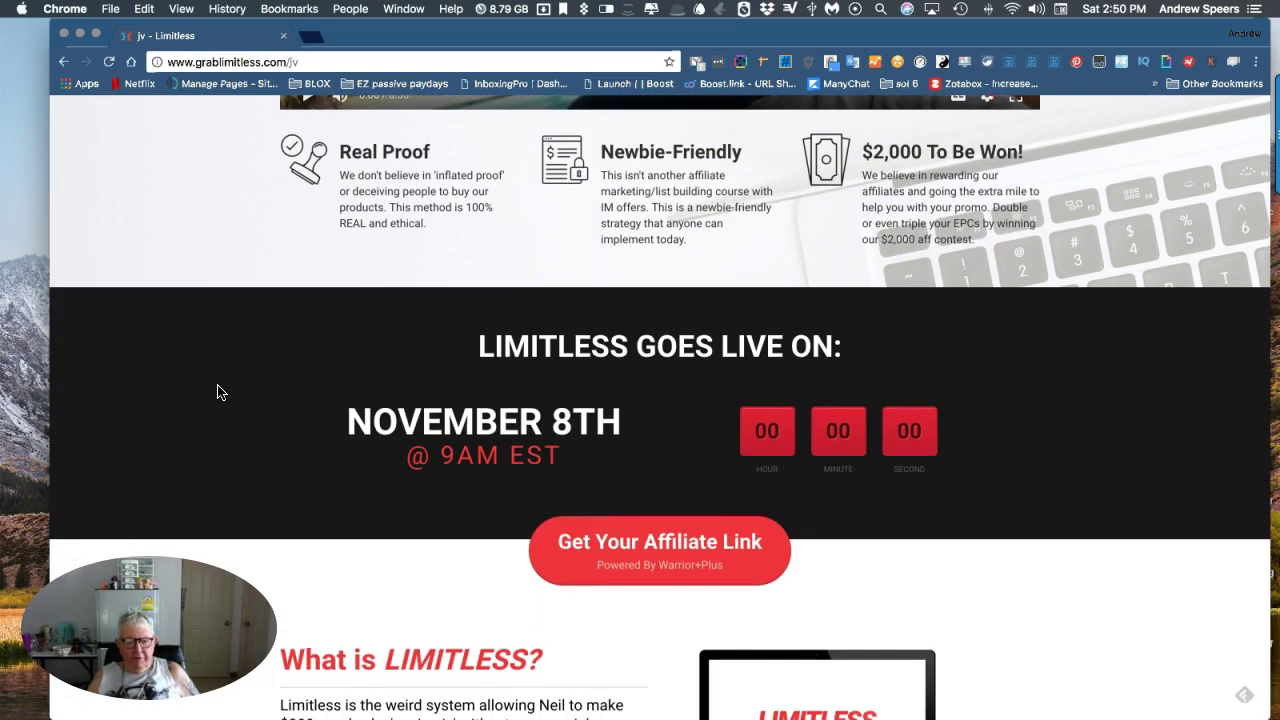
scroll(326, 368, "down", 8)
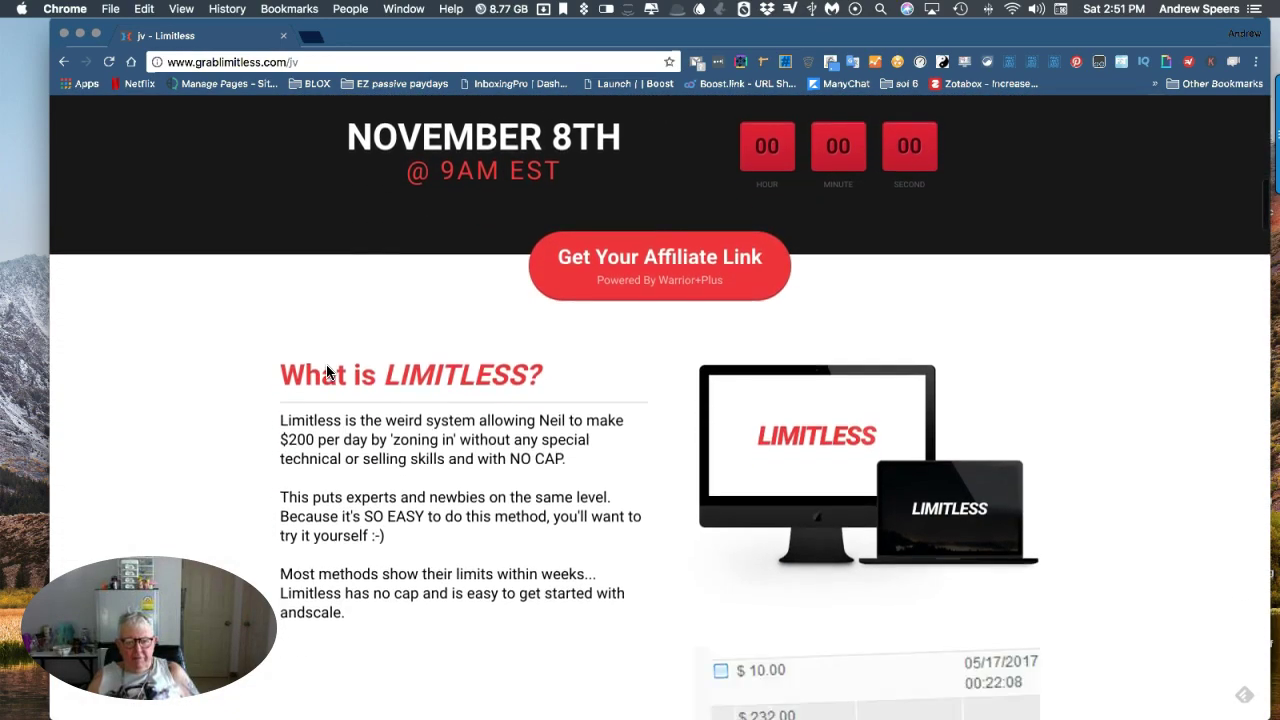
scroll(326, 372, "down", 8)
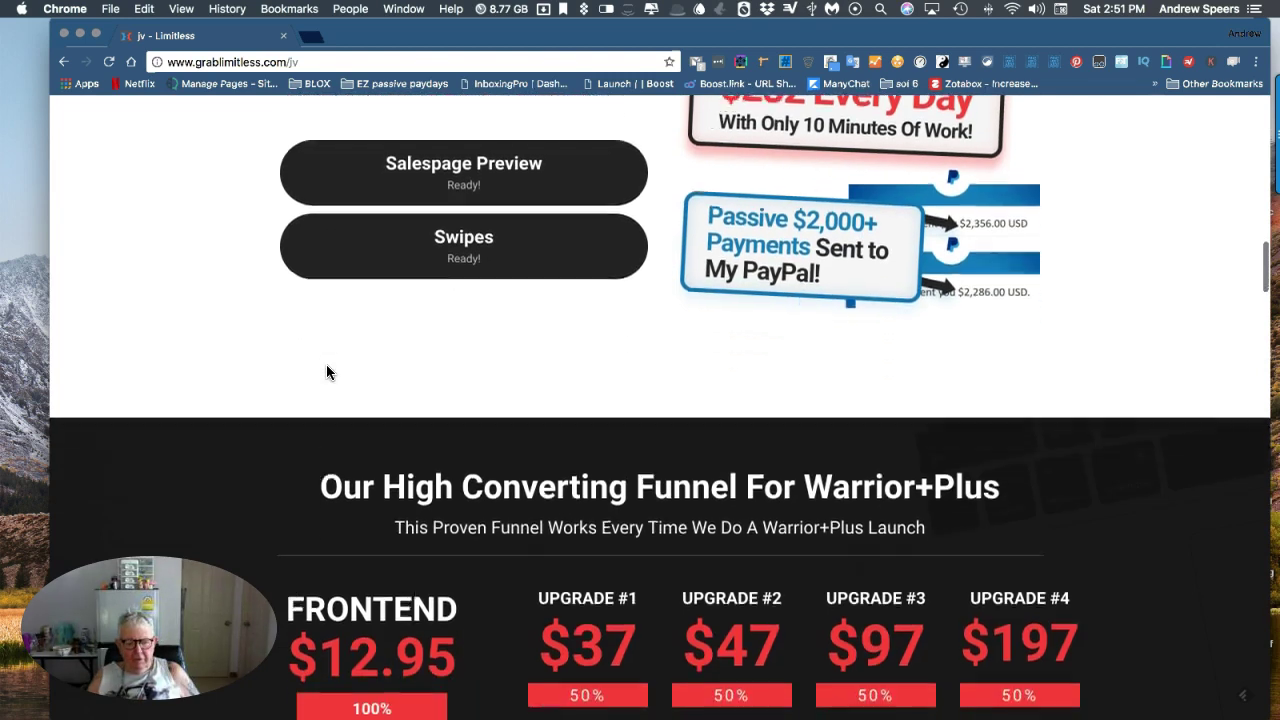
scroll(326, 372, "down", 4)
scroll(326, 372, "down", 2)
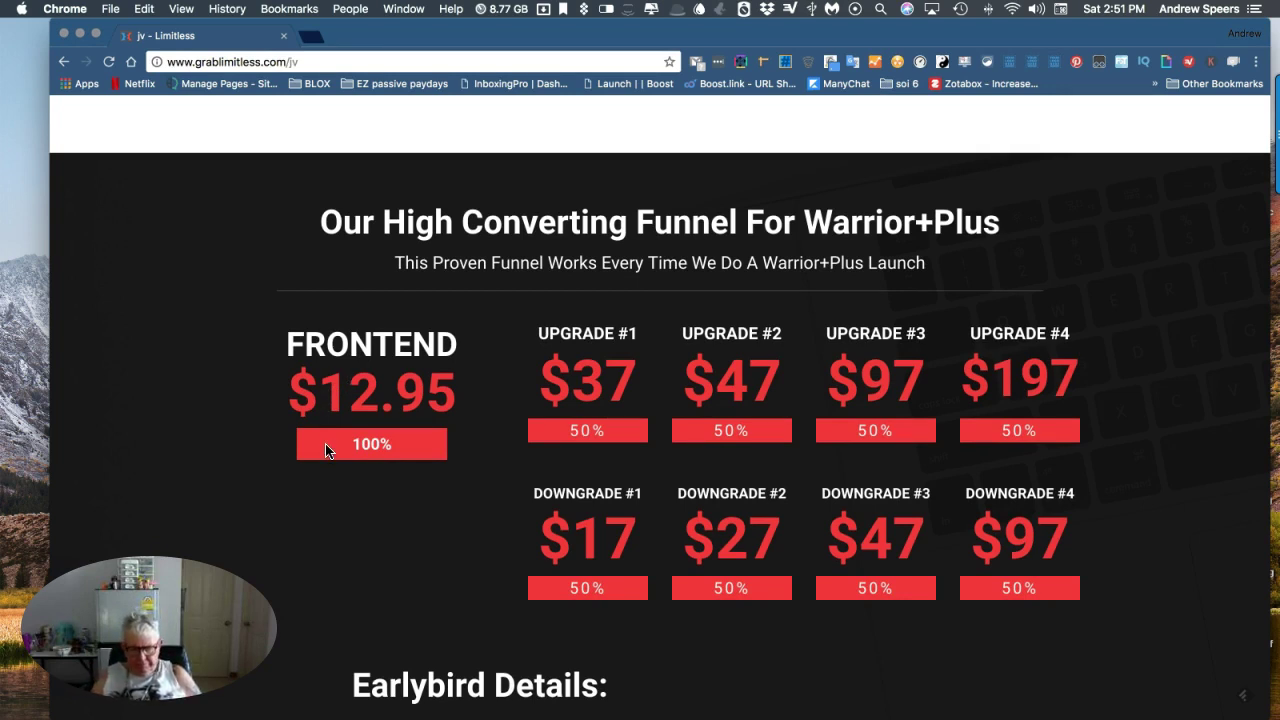
In a new tab, go to the My Bonus Pages ib2-dashboard address and log in with the saved details.
left_click(313, 39)
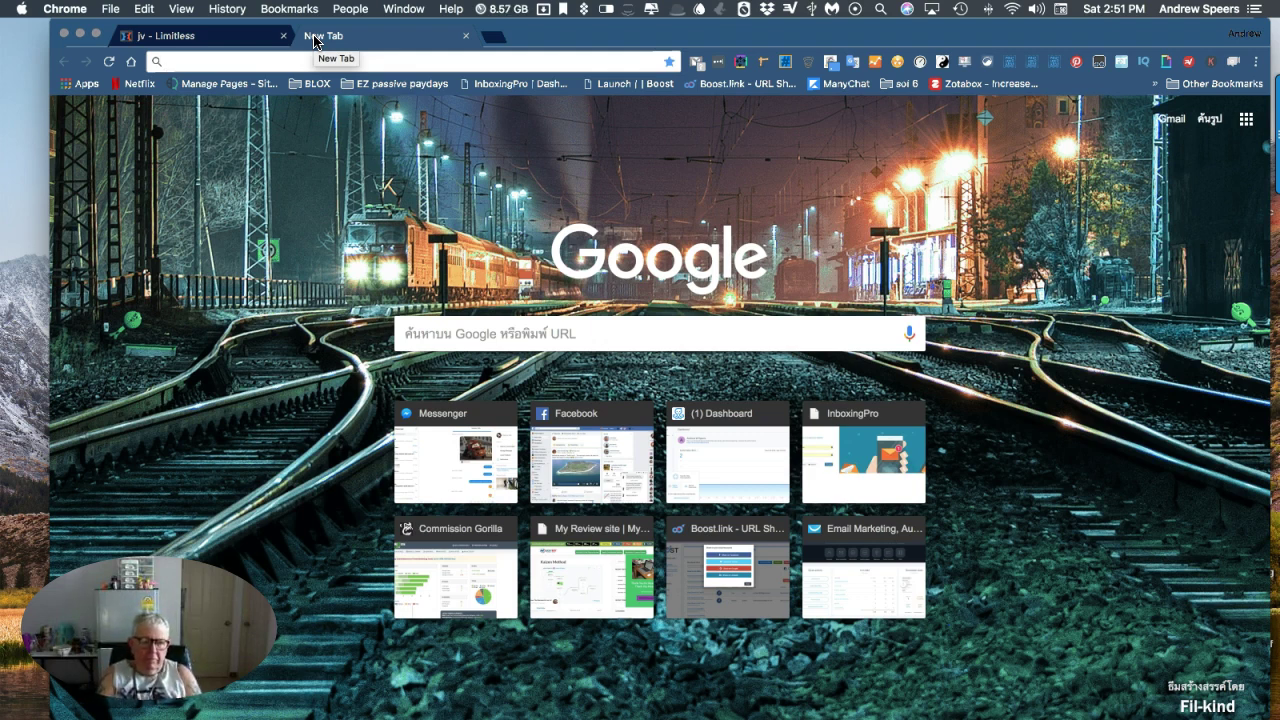
type("andre")
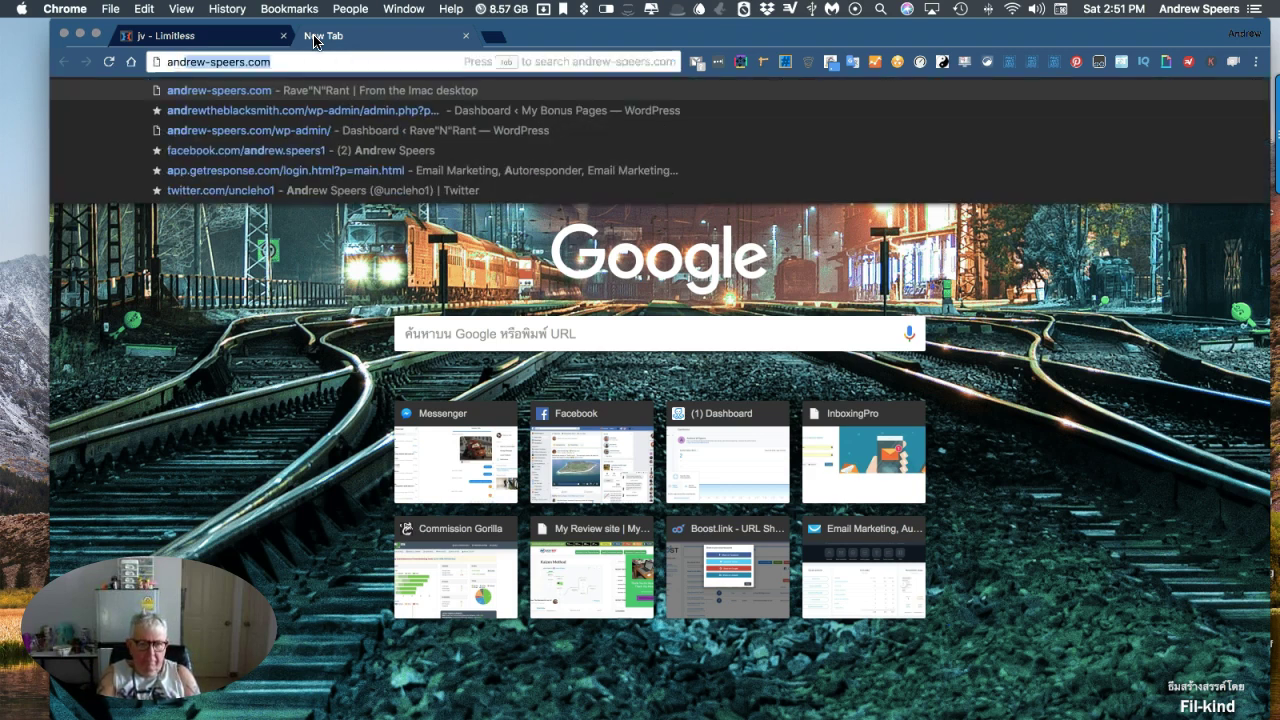
type("wt")
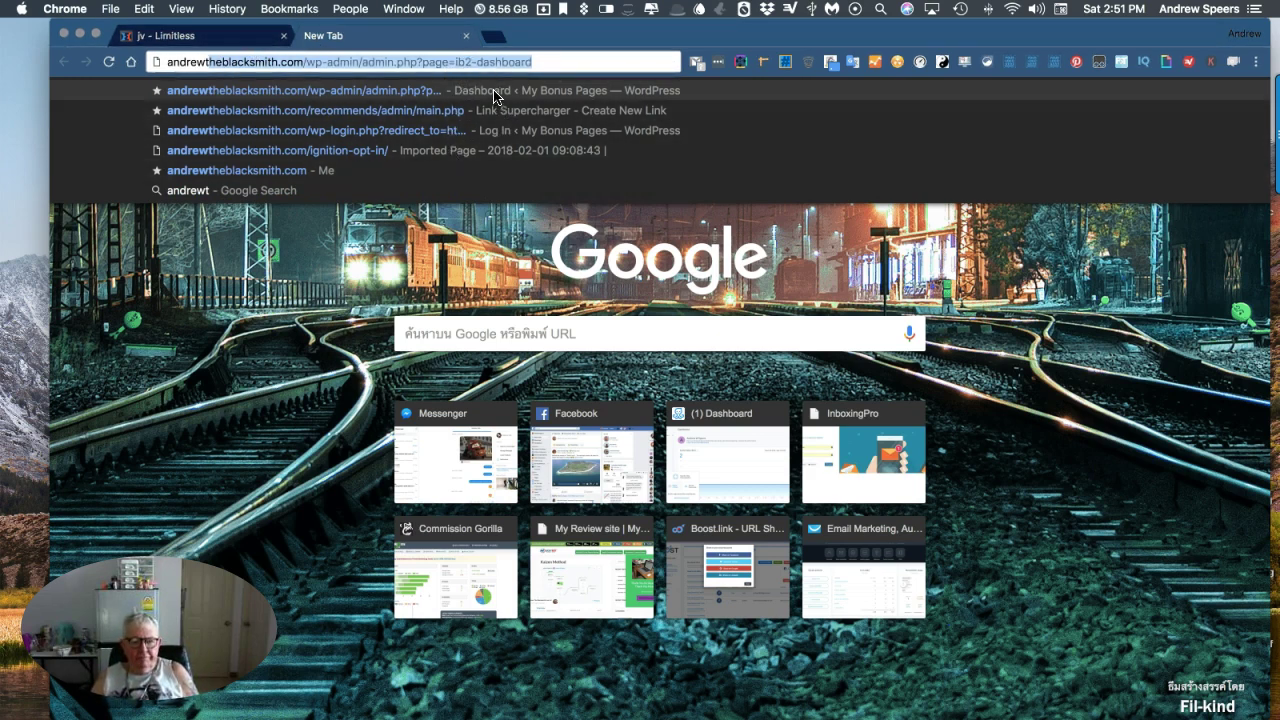
left_click(494, 92)
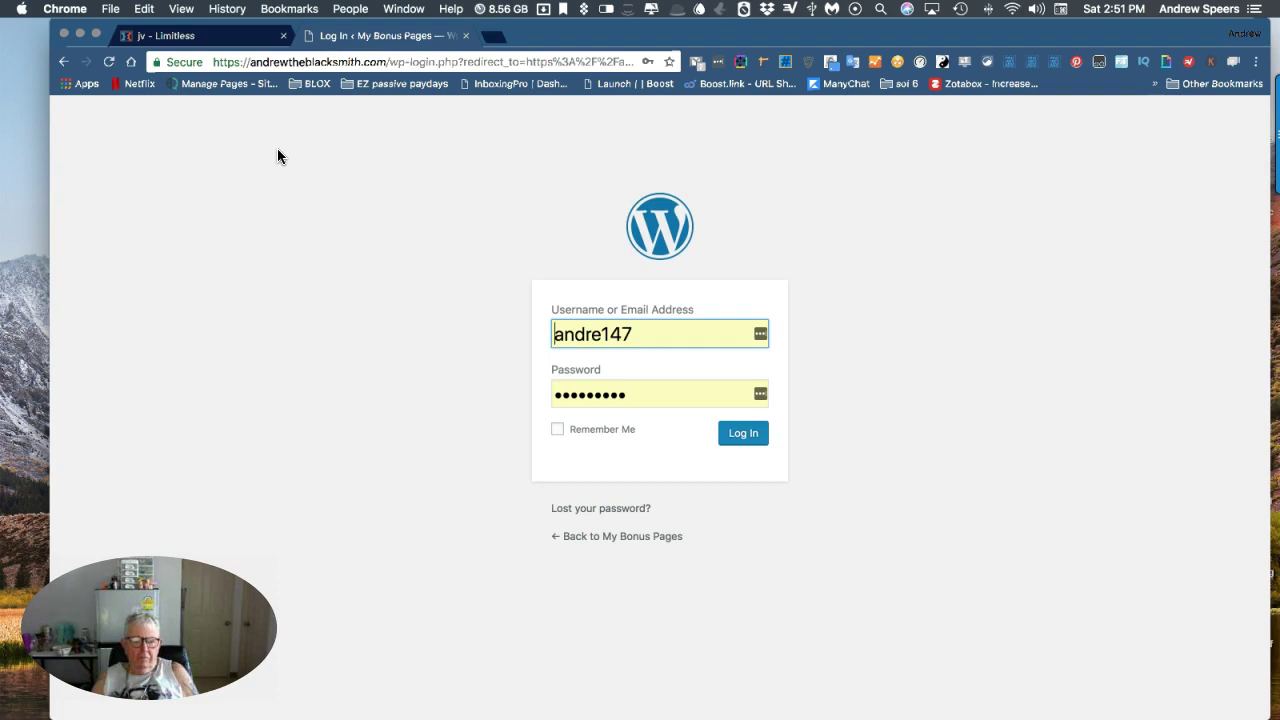
left_click(752, 434)
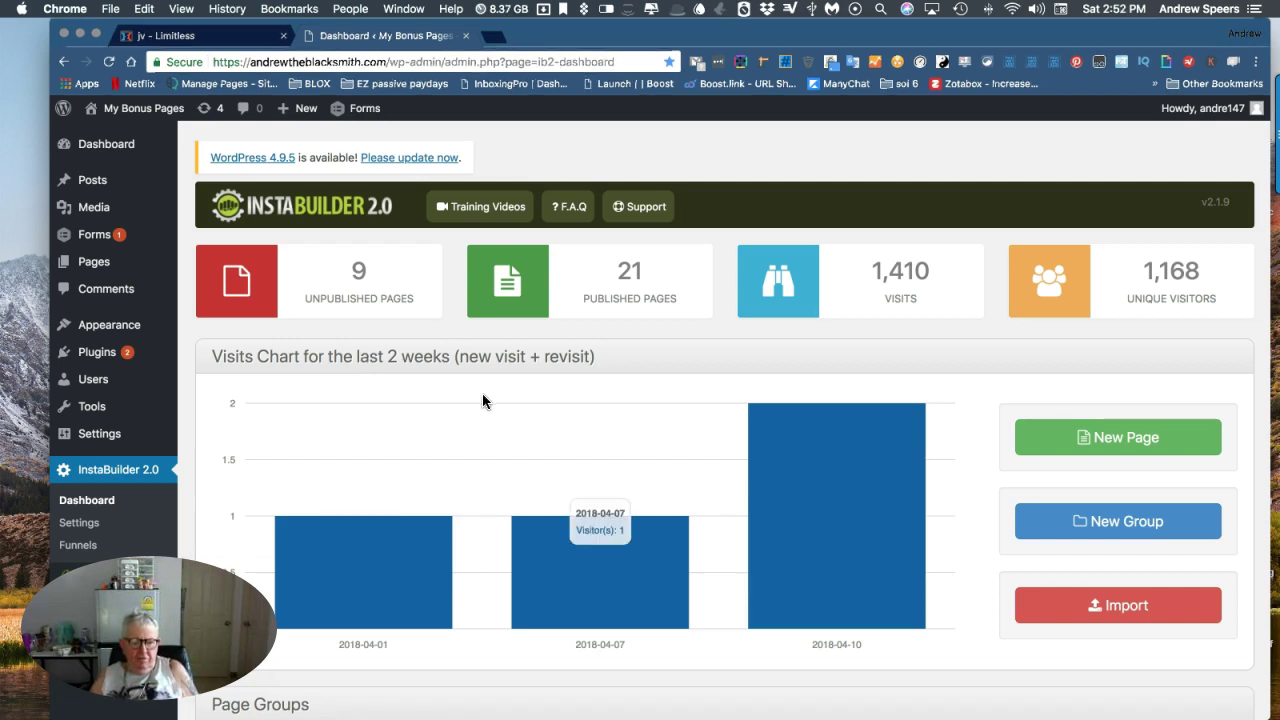
Scroll through the 'passed ok' page group (14 pages) and the ungrouped publish and draft pages.
scroll(482, 401, "down", 2)
scroll(482, 401, "down", 6)
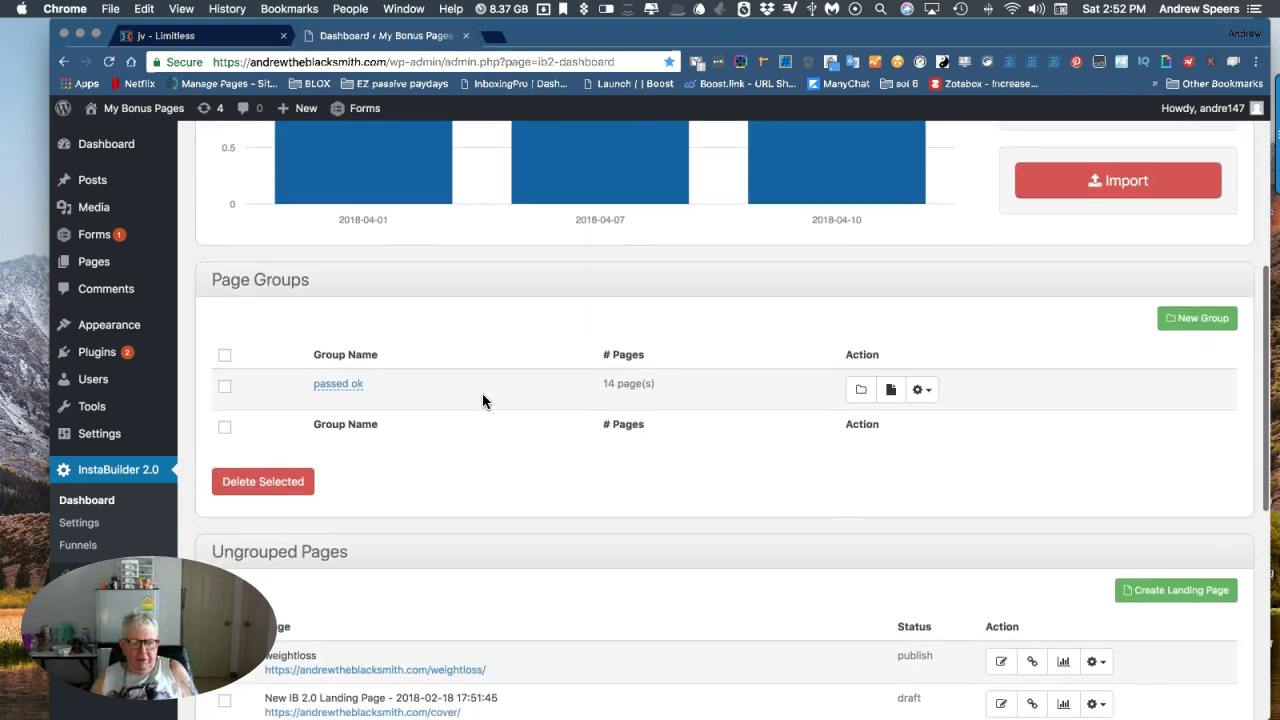
scroll(482, 400, "down", 7)
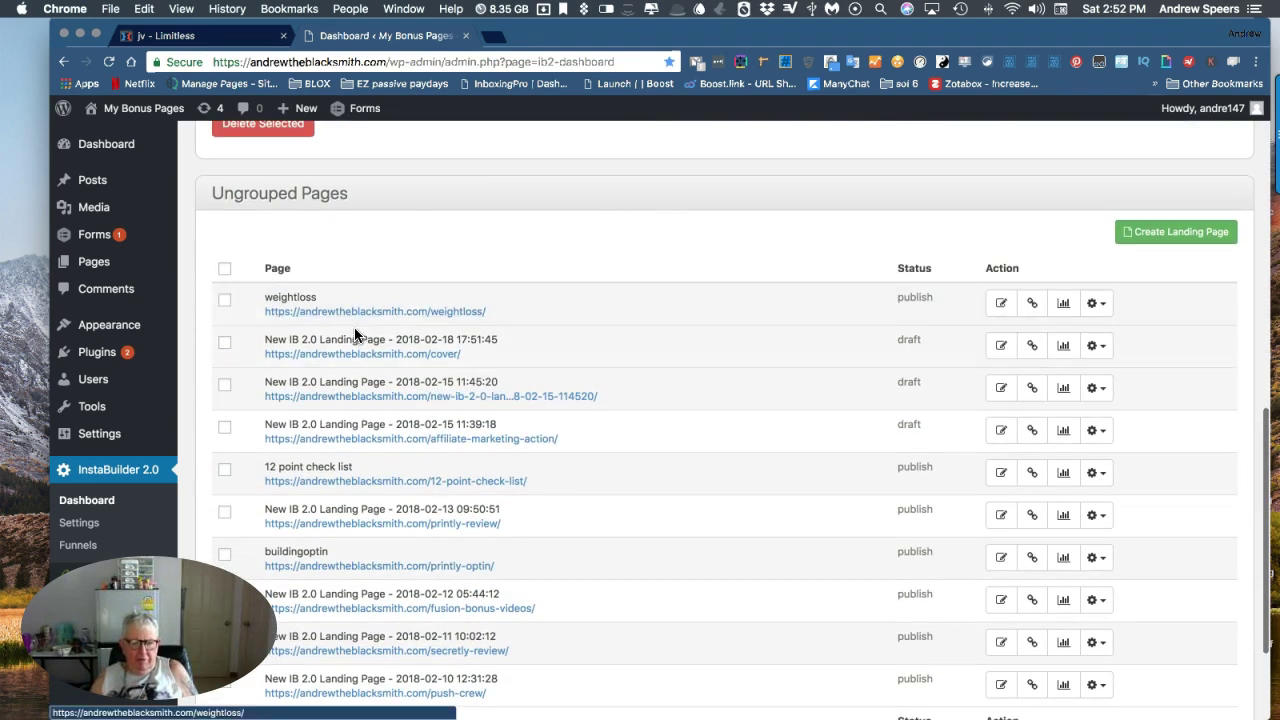
scroll(473, 262, "up", 4)
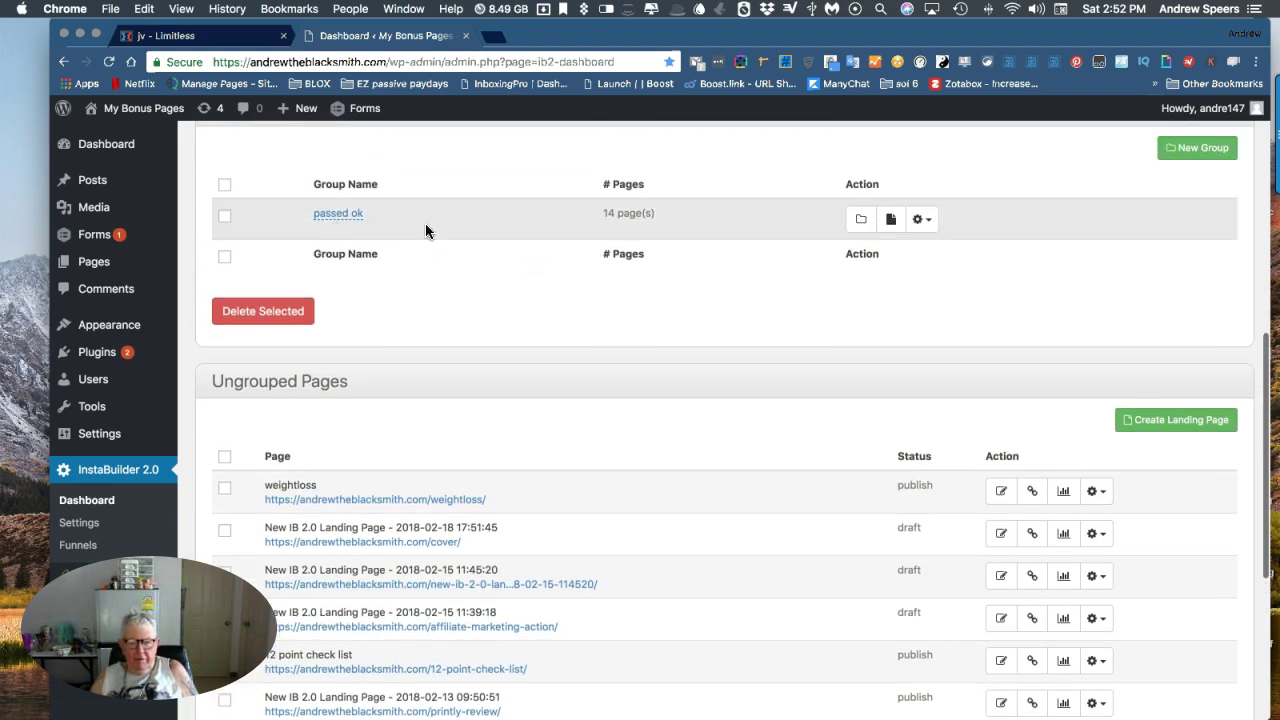
Expand the passed ok group and open the live fusion-review-2 page in a new tab.
left_click(860, 222)
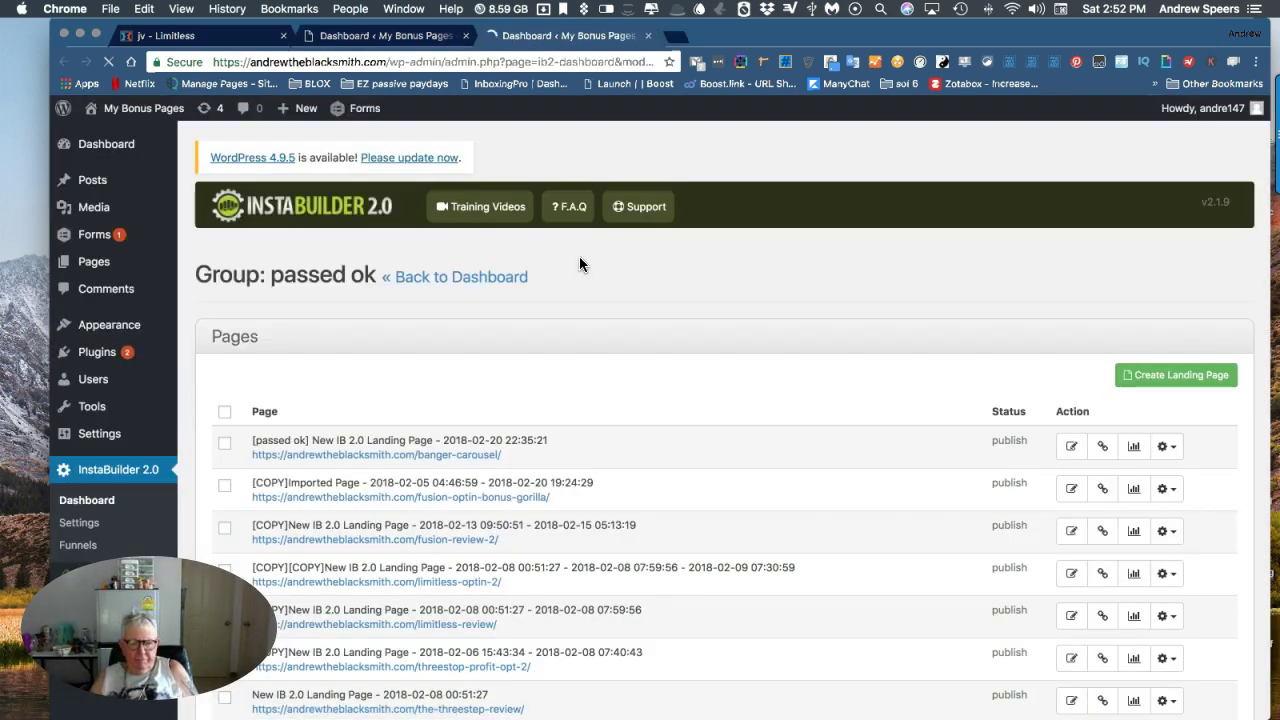
scroll(598, 258, "down", 3)
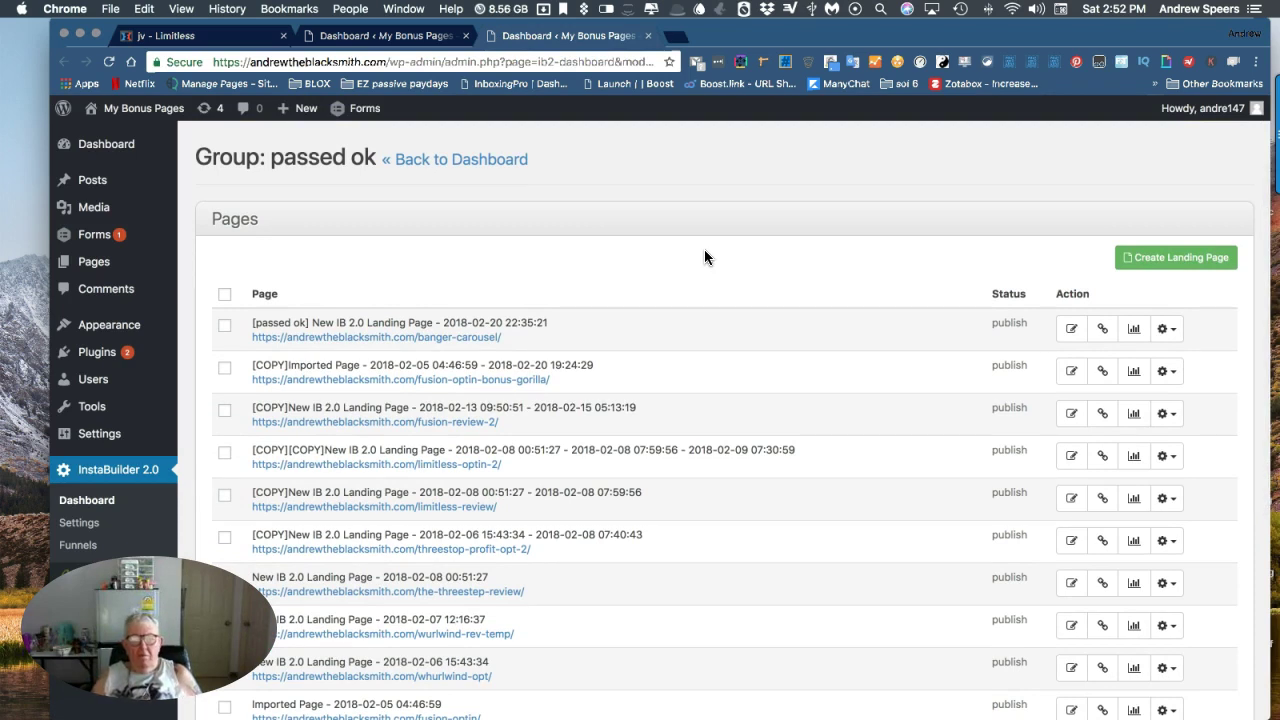
scroll(704, 257, "down", 1)
scroll(704, 257, "down", 1)
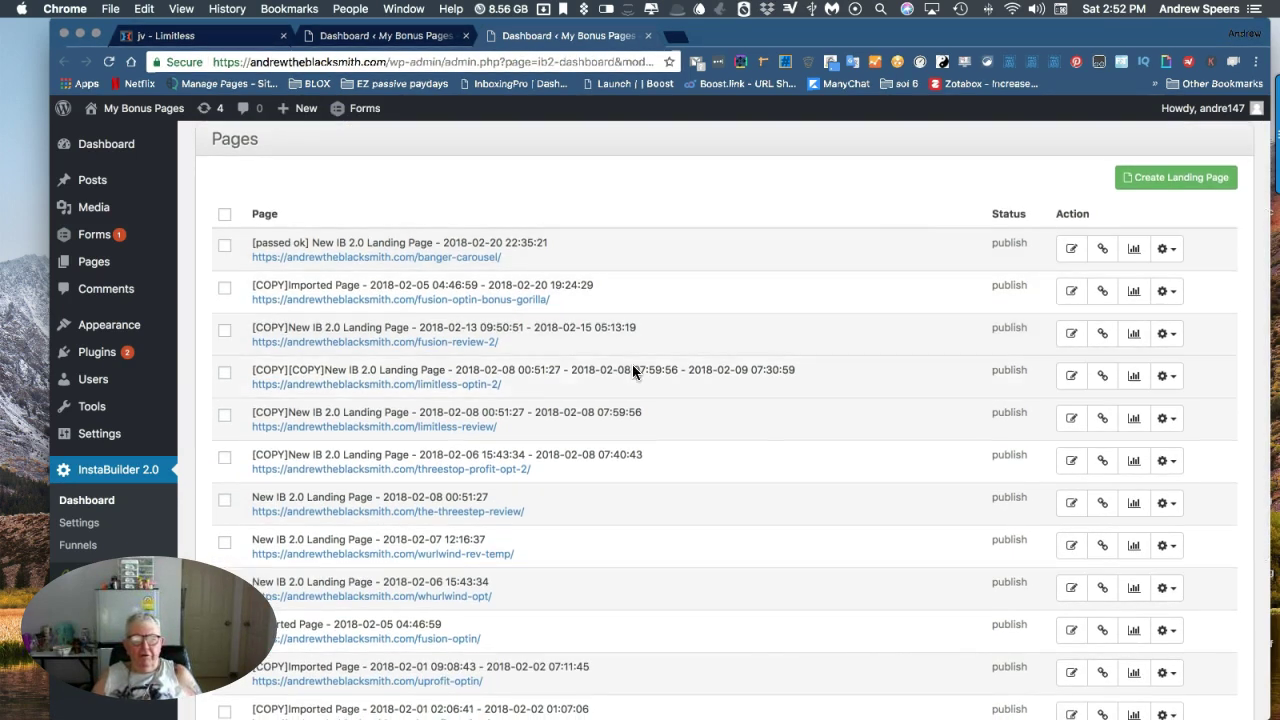
left_click(371, 344)
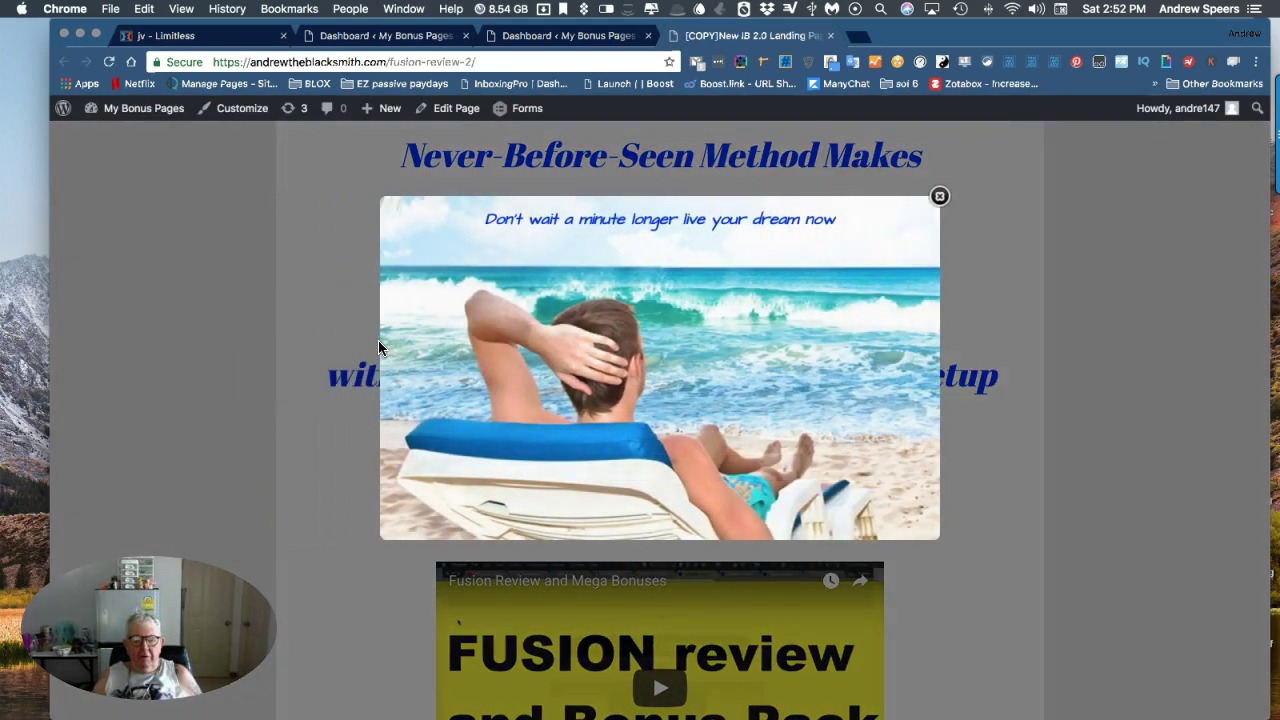
Allow push notifications on the fusion-review-2 page, close the PushCrew window, and return to the dashboard.
scroll(378, 347, "down", 5)
scroll(378, 347, "down", 8)
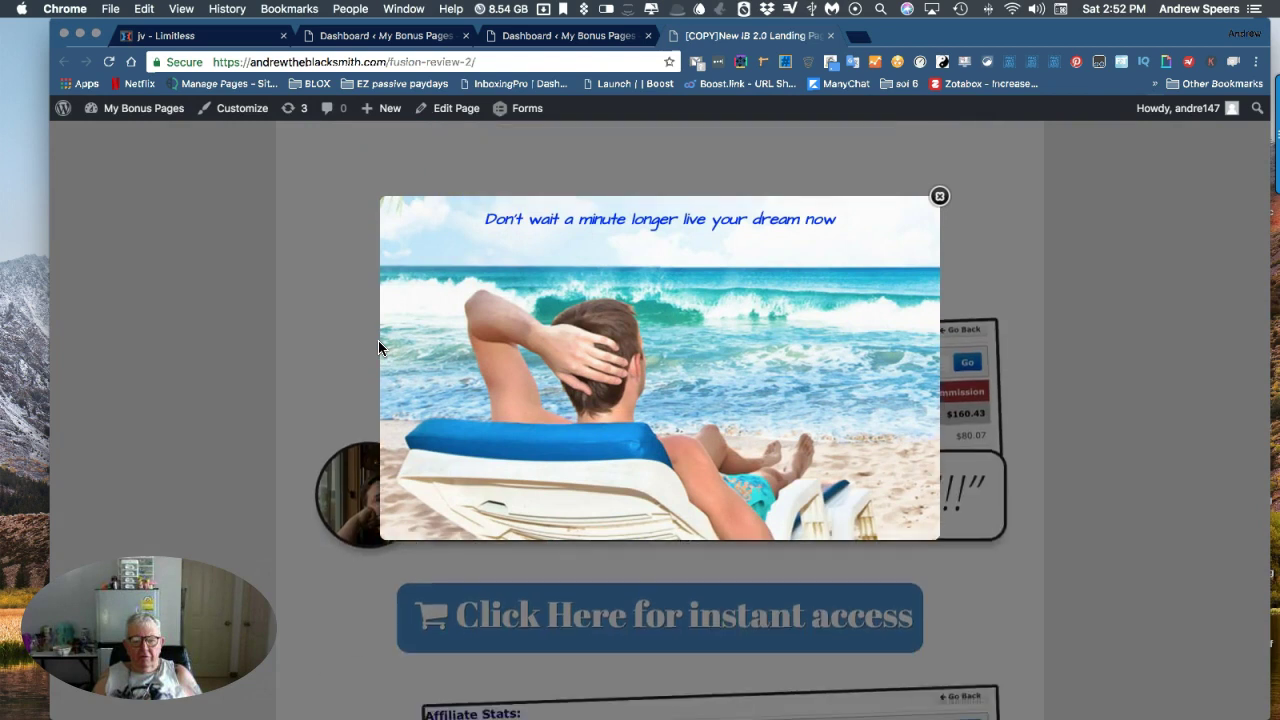
scroll(378, 347, "down", 4)
scroll(378, 347, "down", 3)
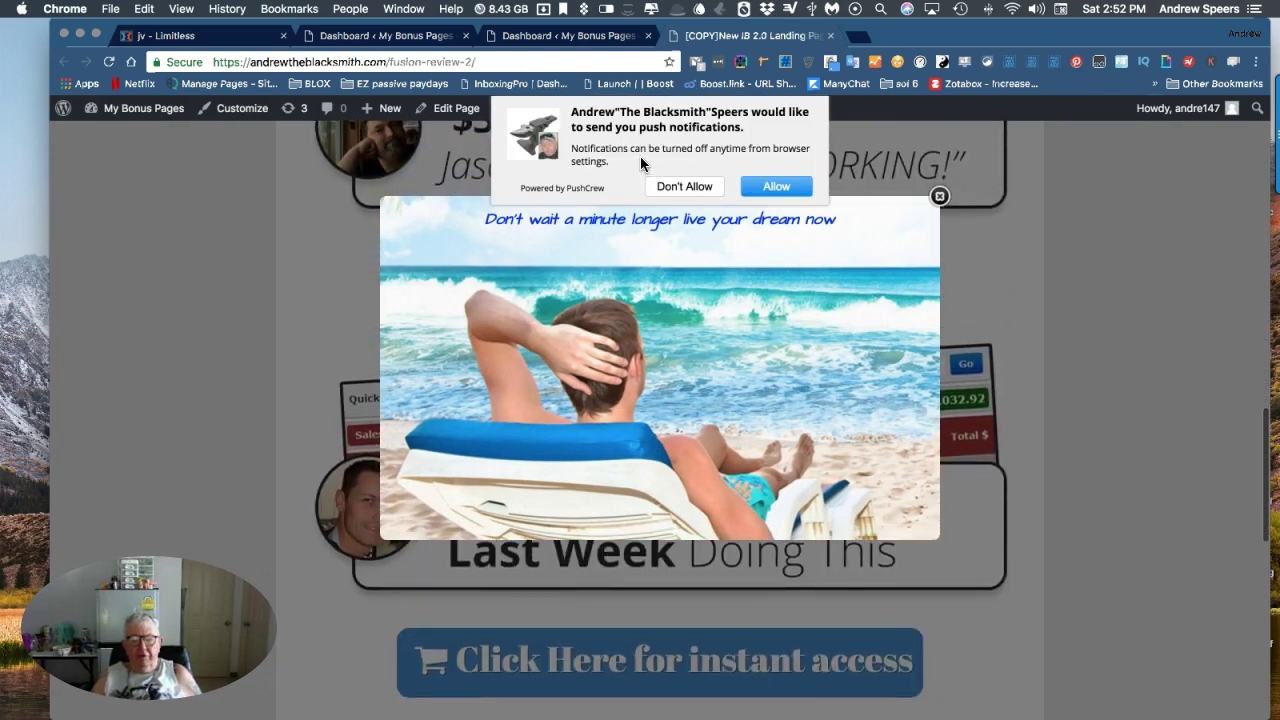
left_click(779, 187)
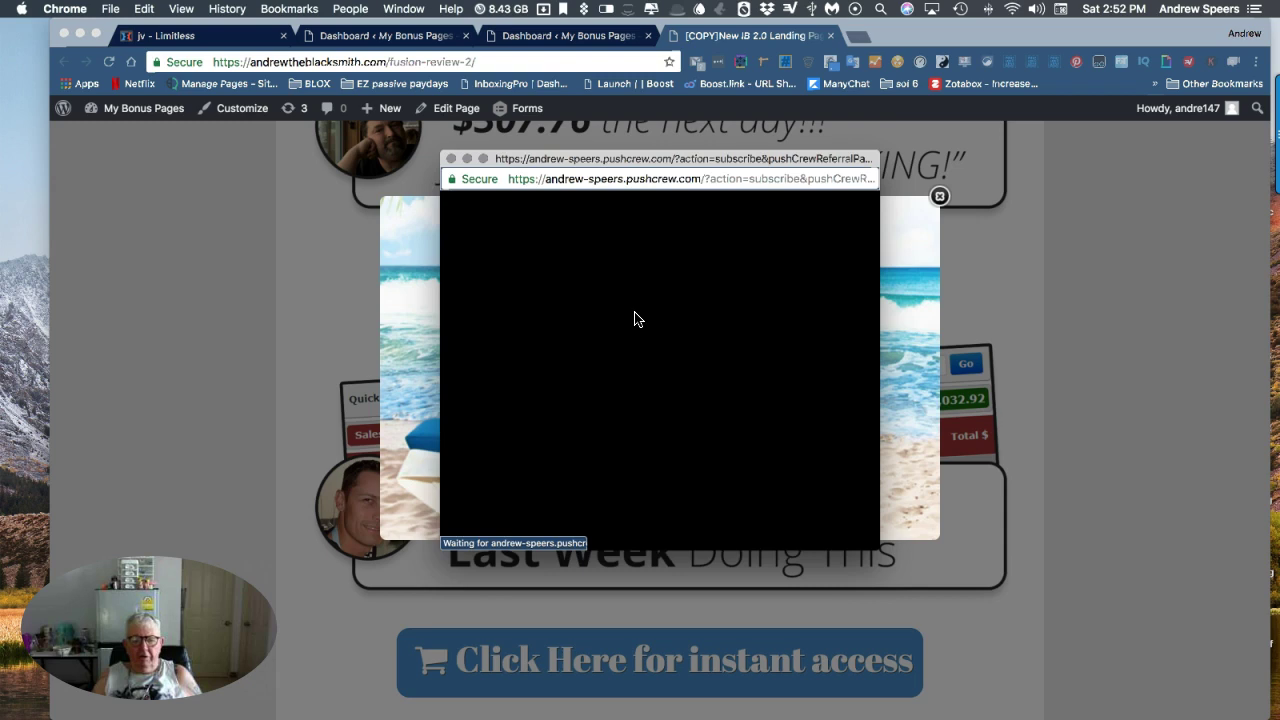
left_click(451, 159)
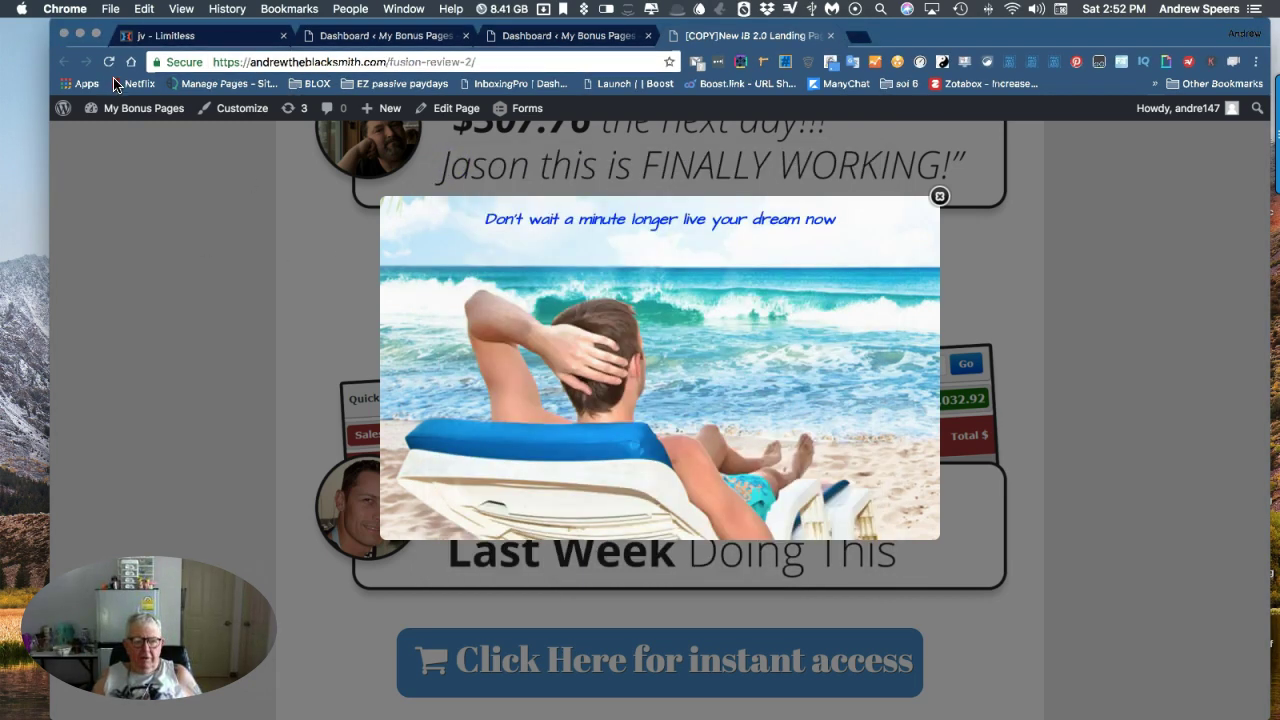
left_click(393, 38)
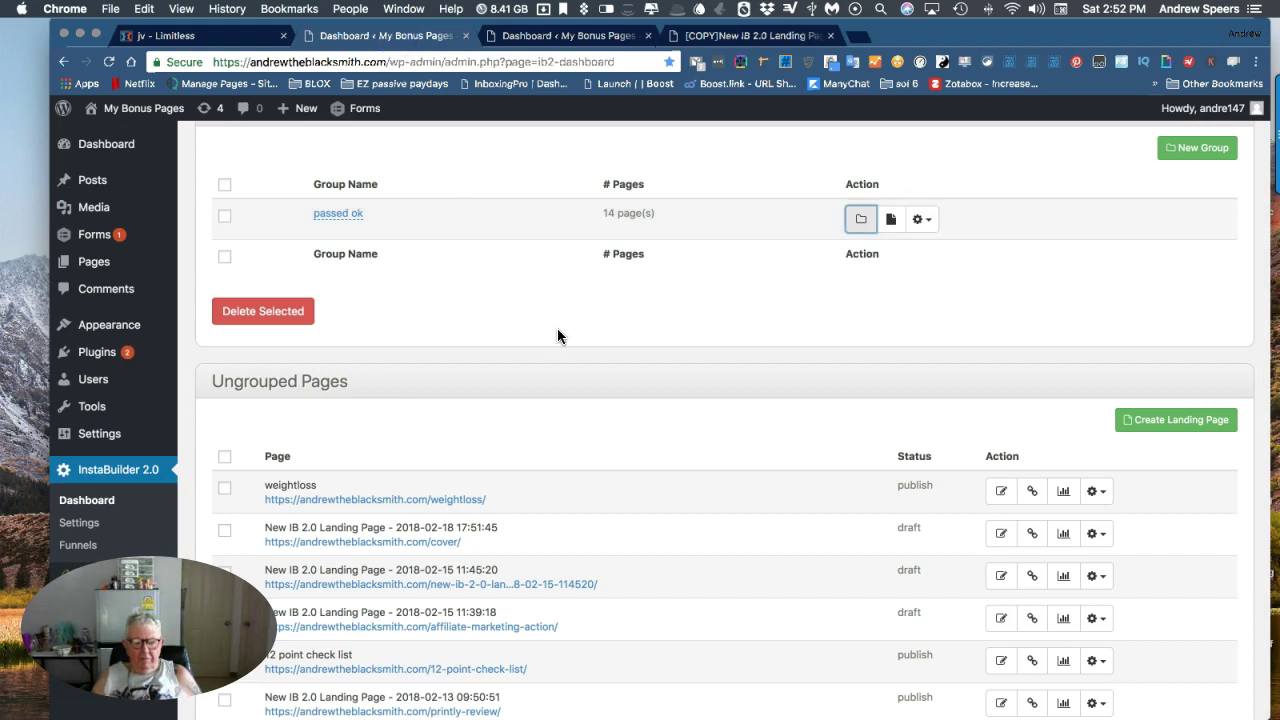
Open the ungrouped printly-optin page in a new tab, then go back to the dashboard page list.
scroll(557, 336, "down", 5)
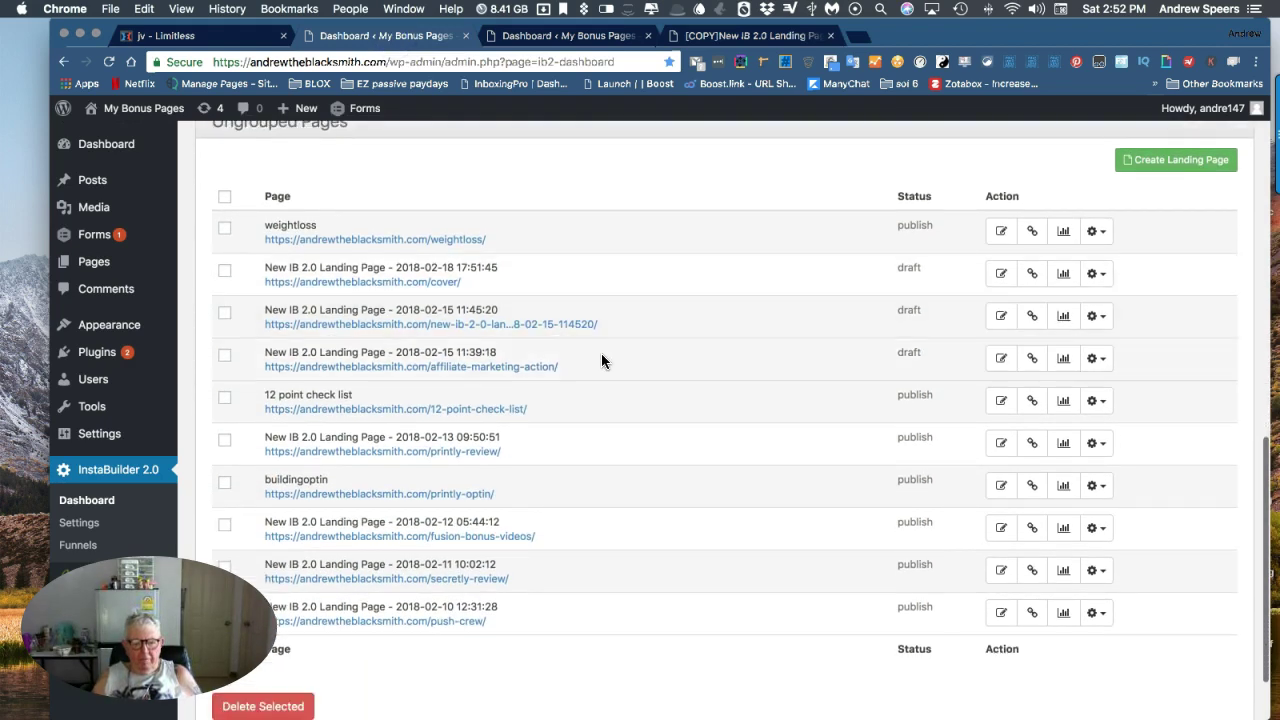
scroll(578, 422, "up", 8)
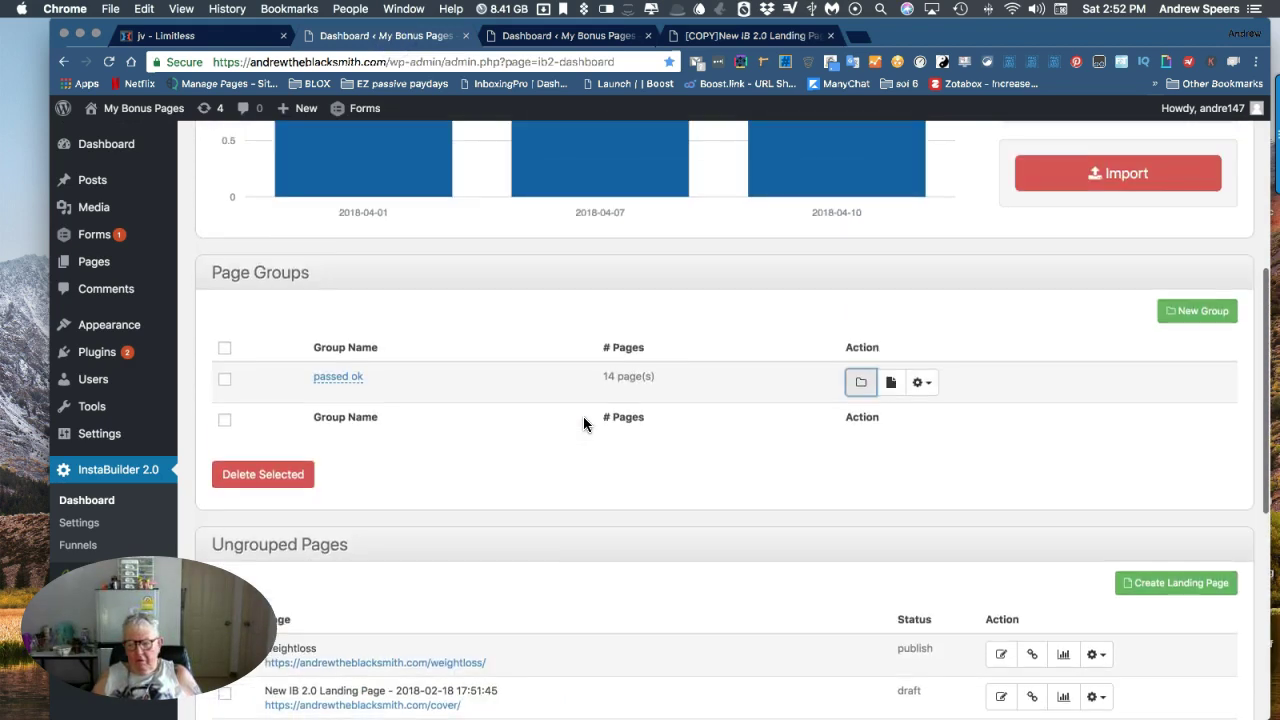
scroll(583, 416, "down", 2)
scroll(457, 541, "down", 8)
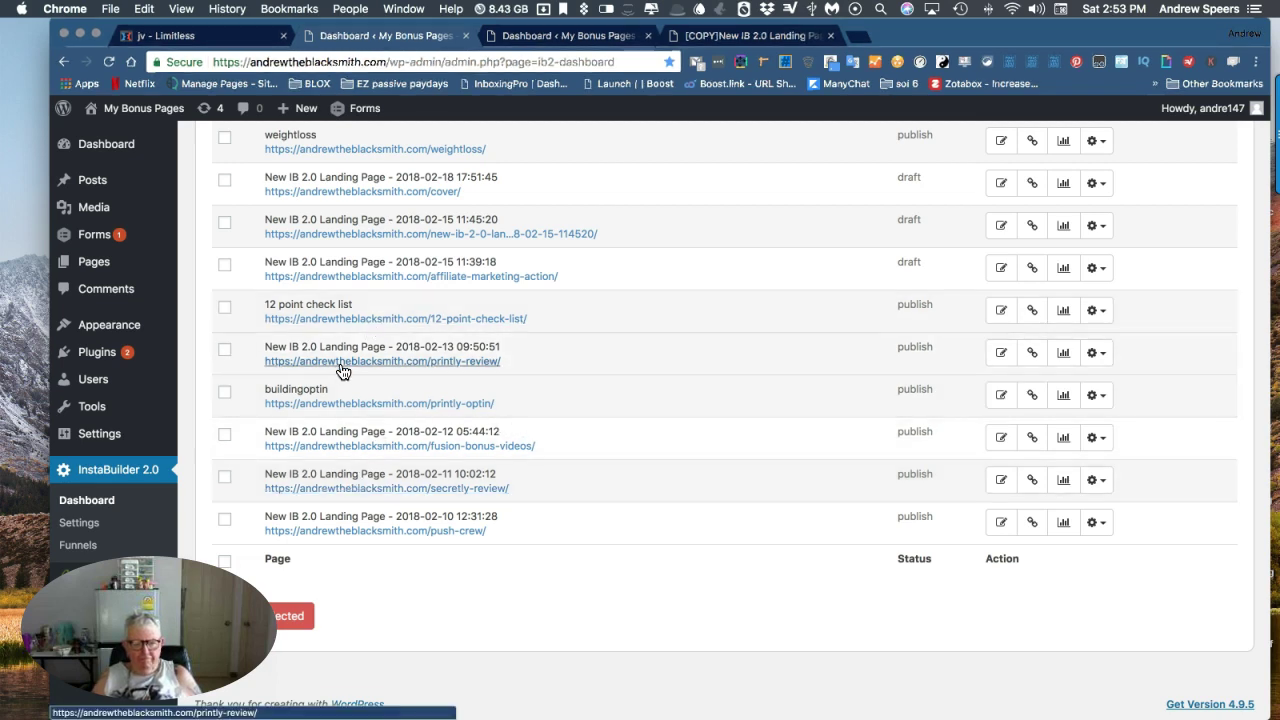
left_click(350, 404)
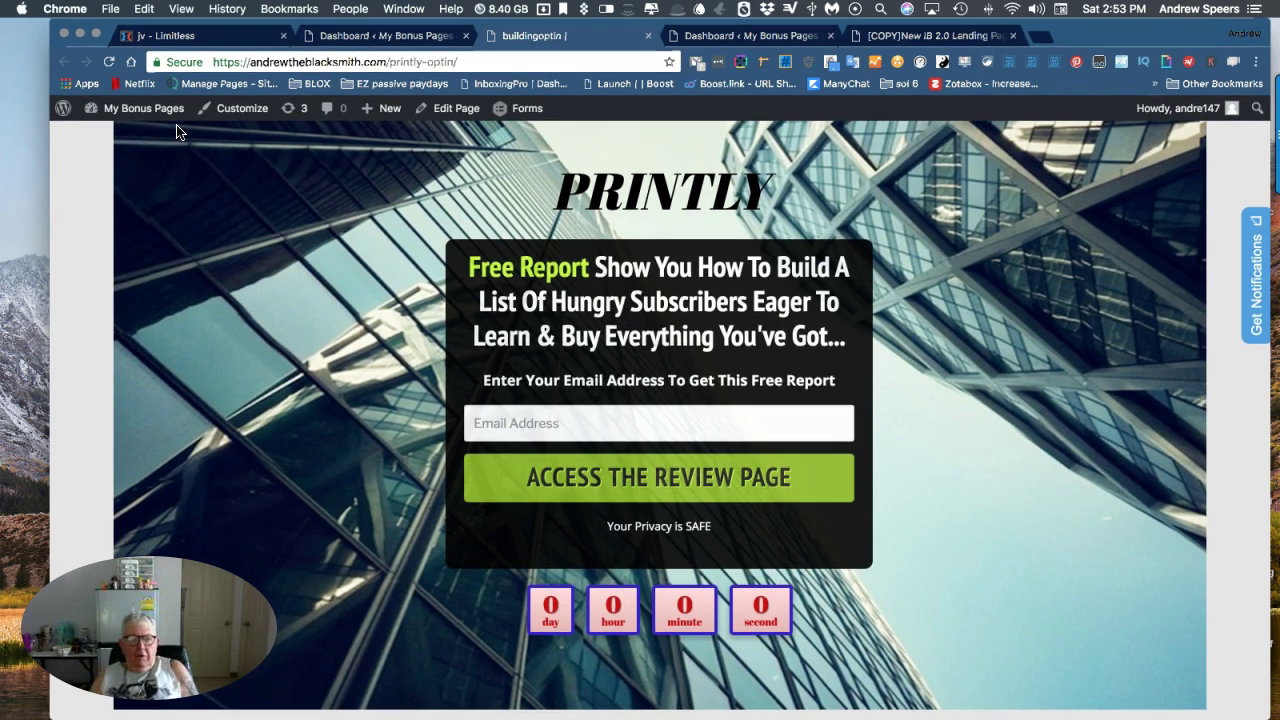
left_click(362, 38)
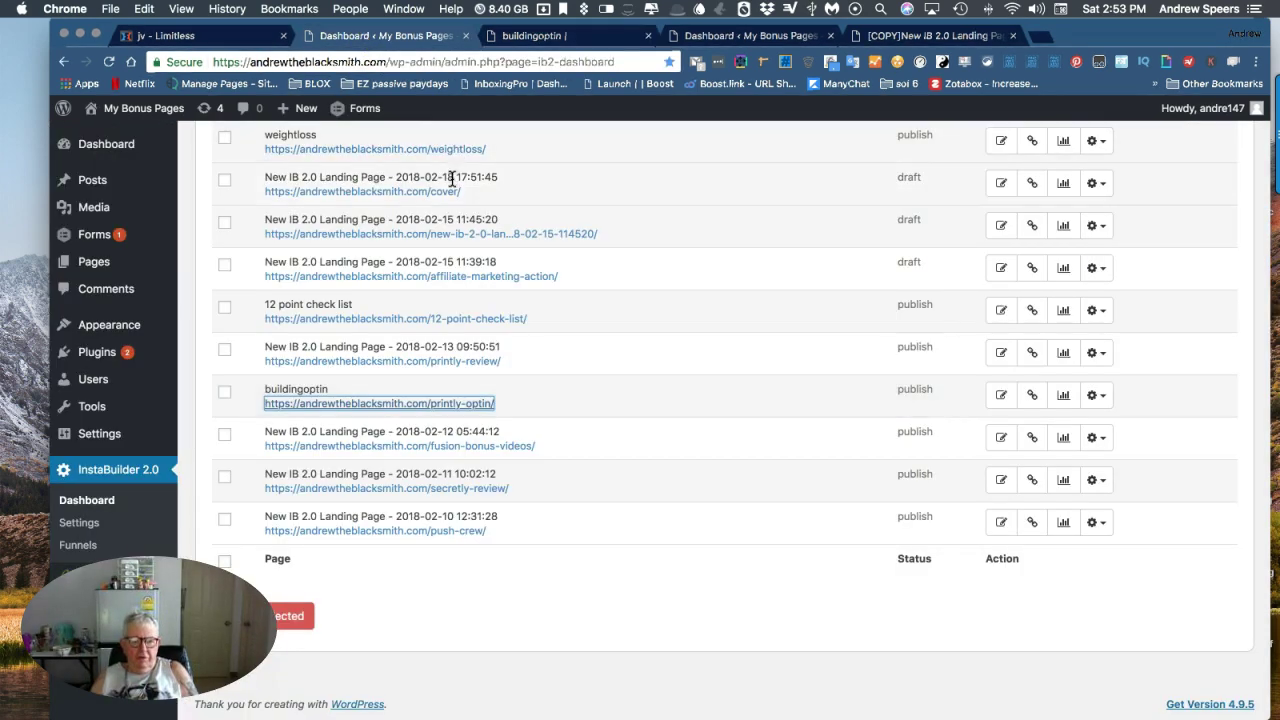
Preview the affiliate-marketing-action draft page and open its WordPress Edit Page screen.
left_click(395, 278)
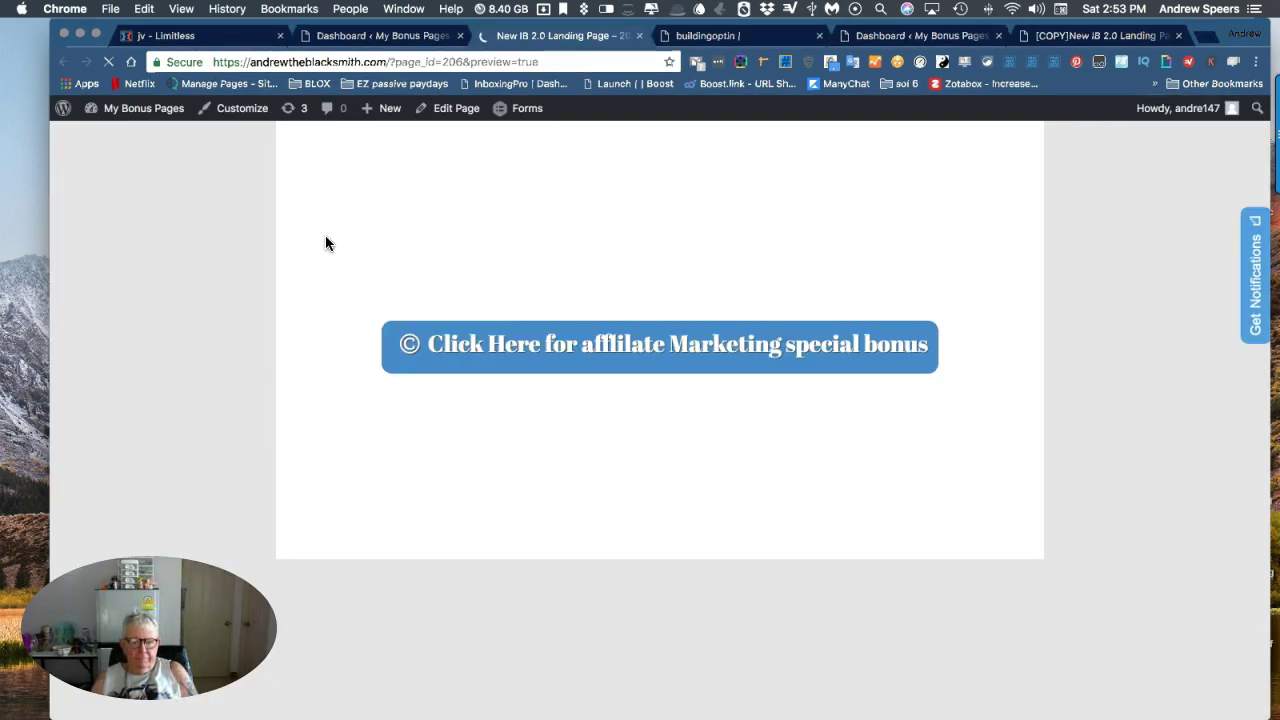
scroll(420, 228, "down", 3)
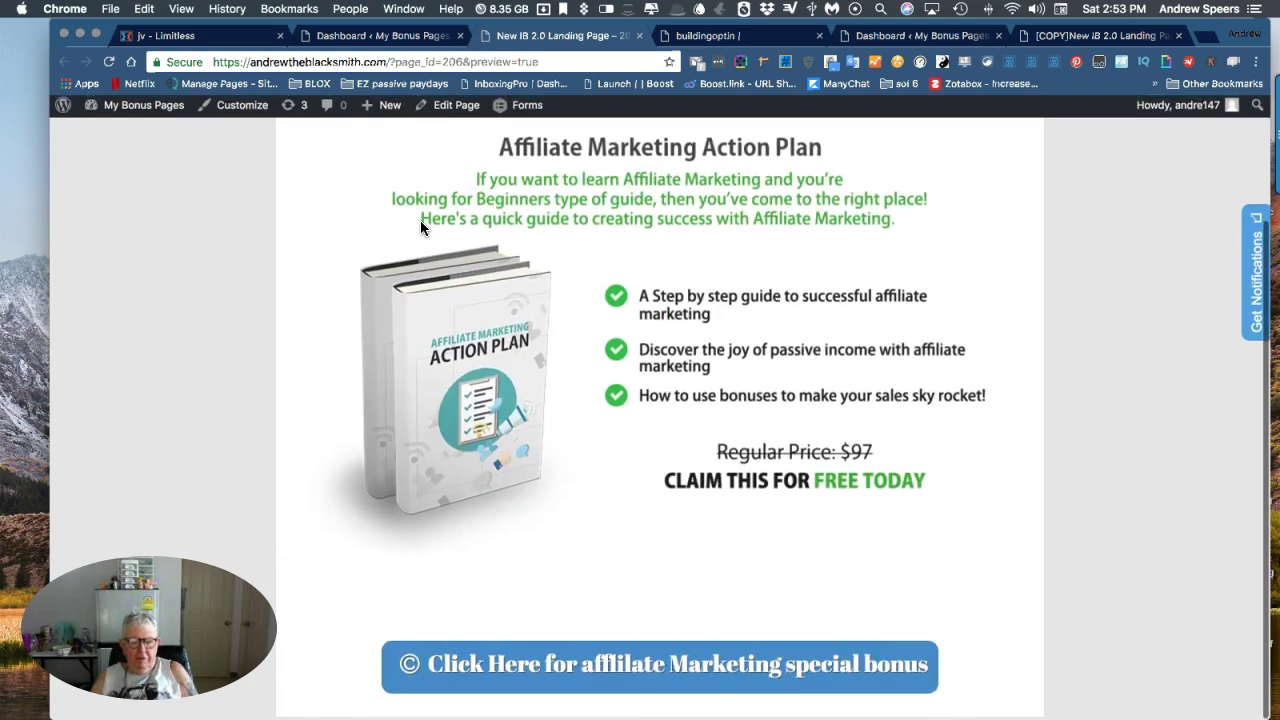
scroll(420, 228, "up", 3)
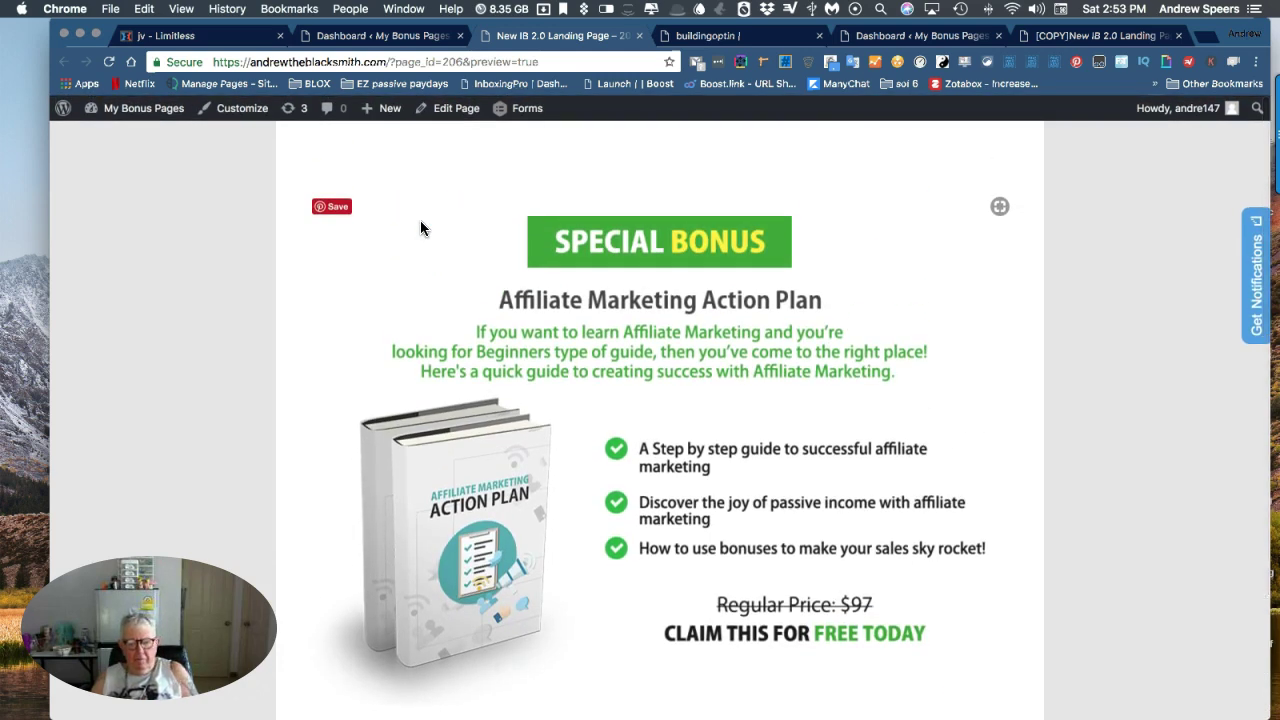
scroll(420, 228, "down", 1)
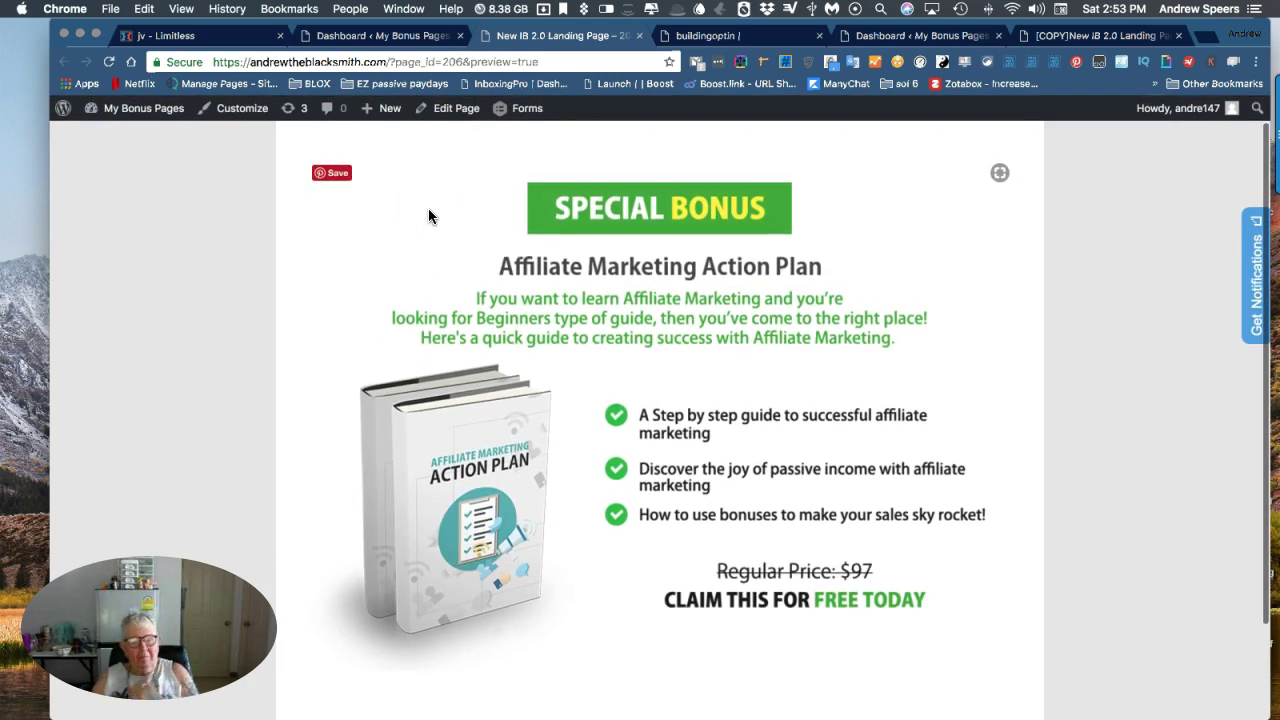
left_click(436, 110)
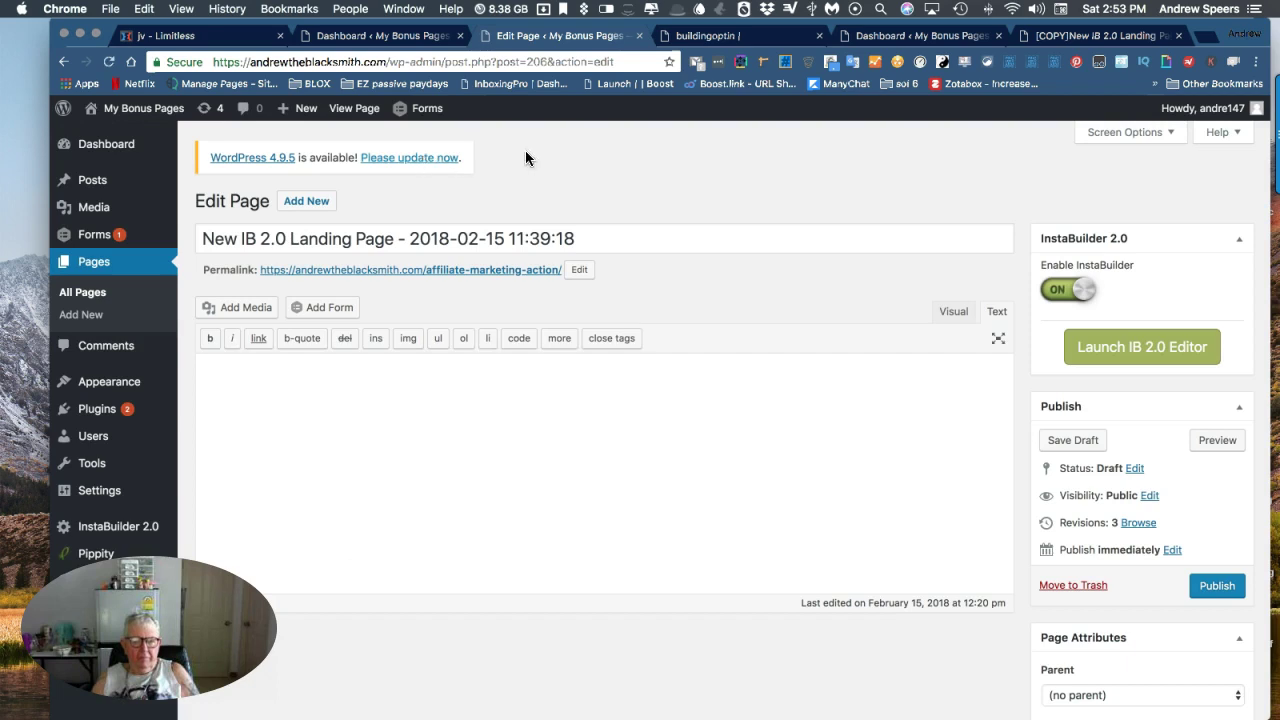
Launch the IB 2.0 Editor on the Affiliate Marketing Action Plan page.
left_click(1143, 346)
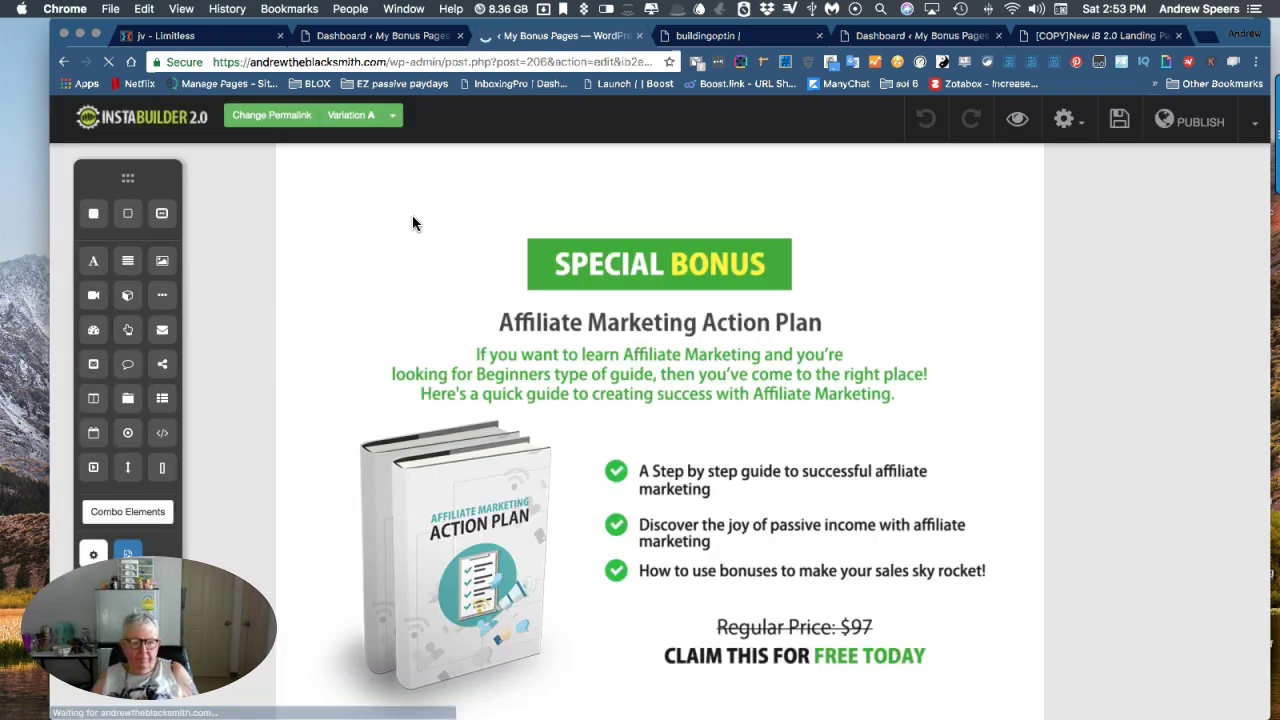
scroll(369, 223, "down", 3)
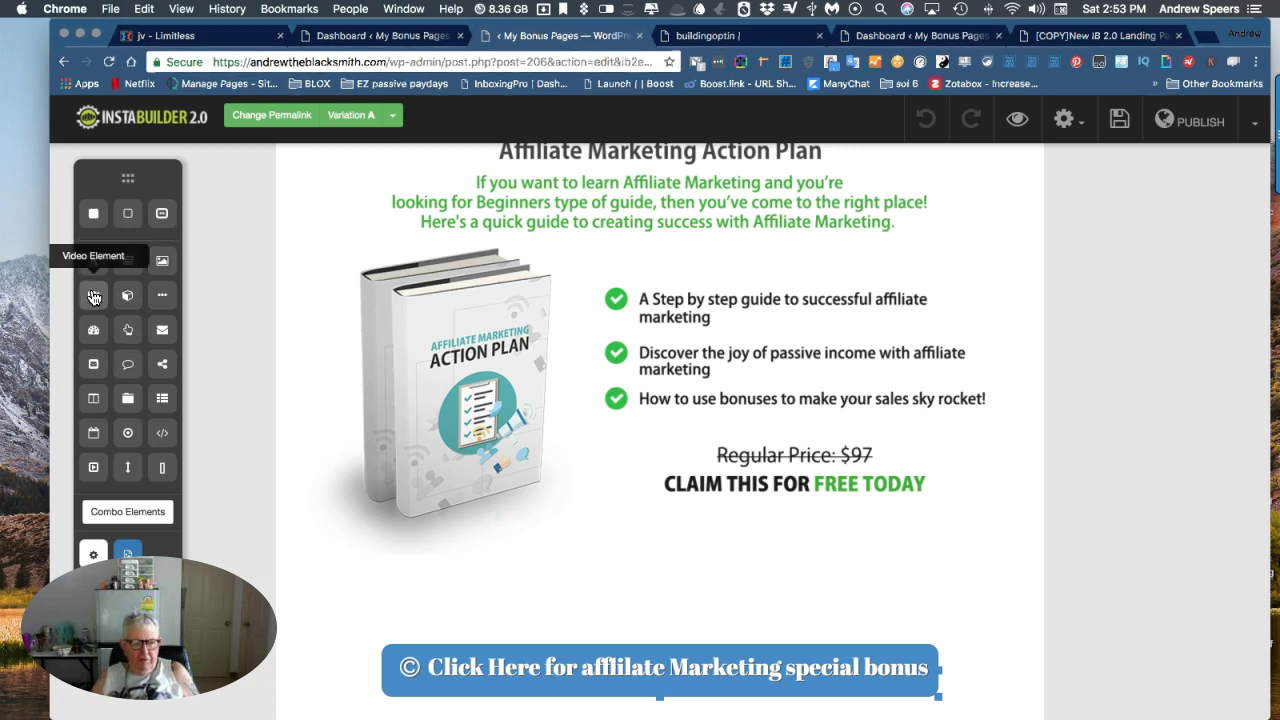
Drag a video element below the book image and select the new placeholder.
left_click_drag(93, 297, 573, 560)
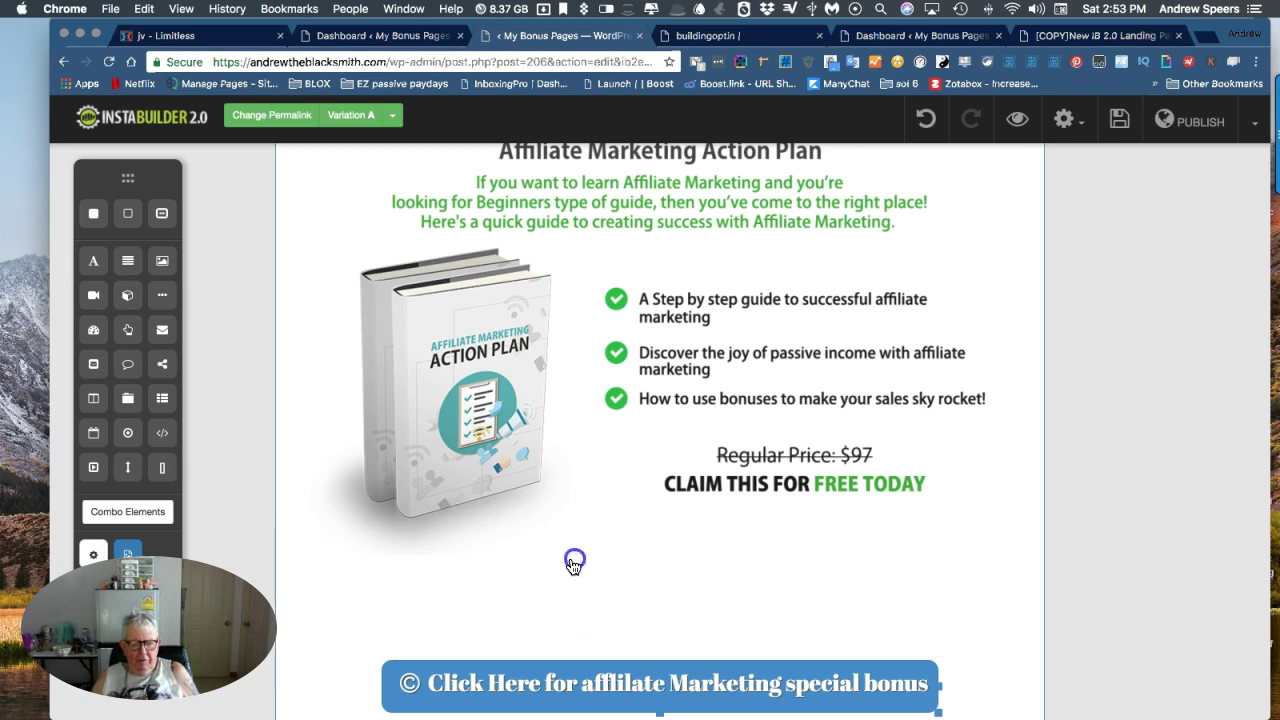
scroll(697, 600, "down", 5)
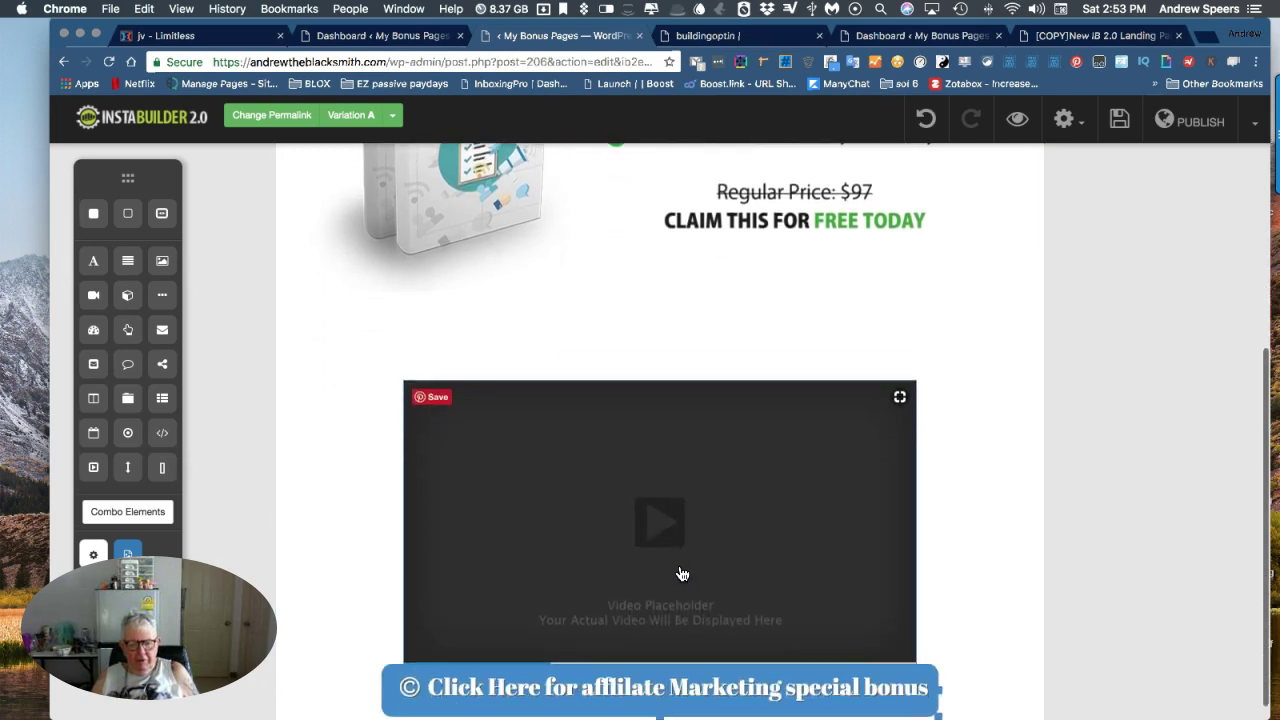
left_click(661, 501)
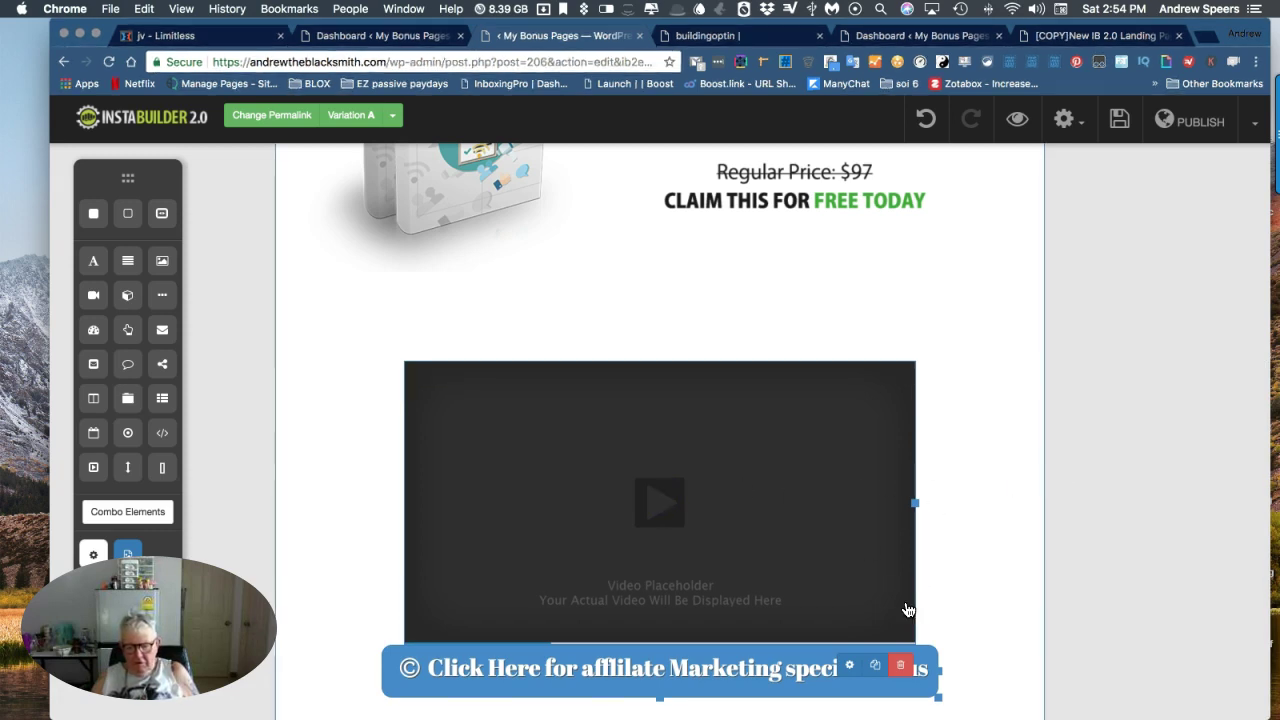
left_click(881, 467)
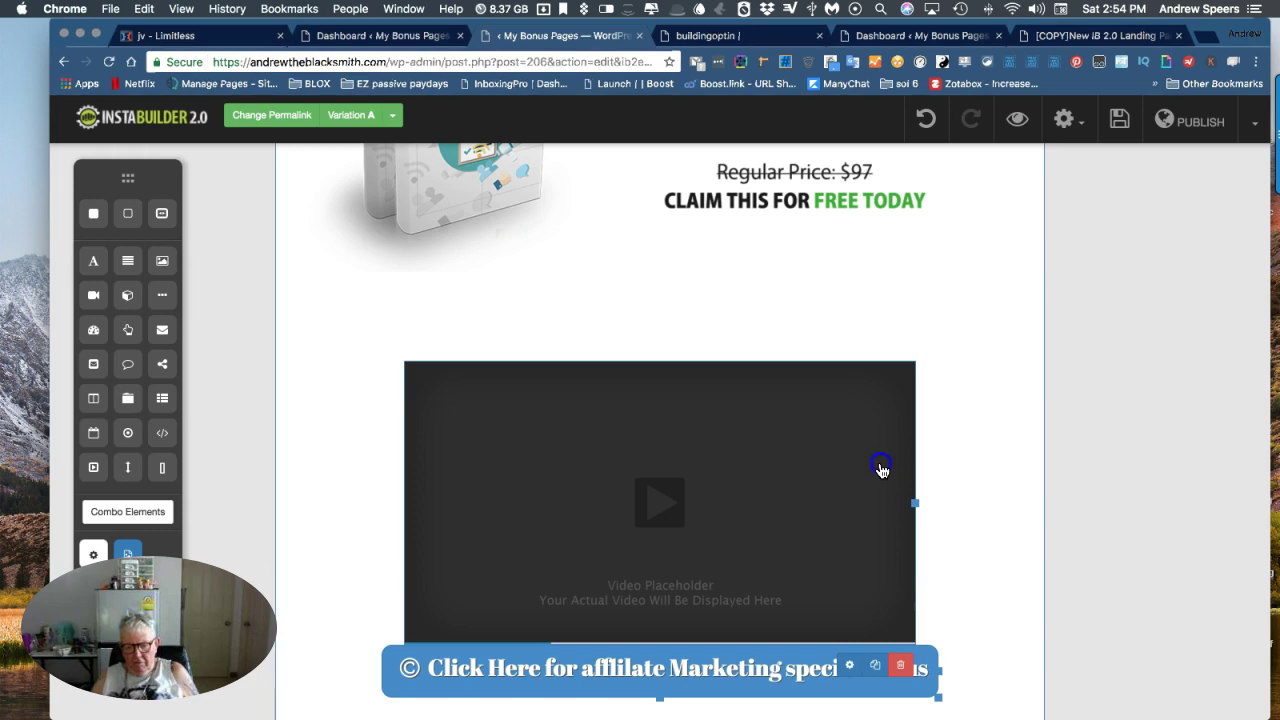
left_click(800, 470)
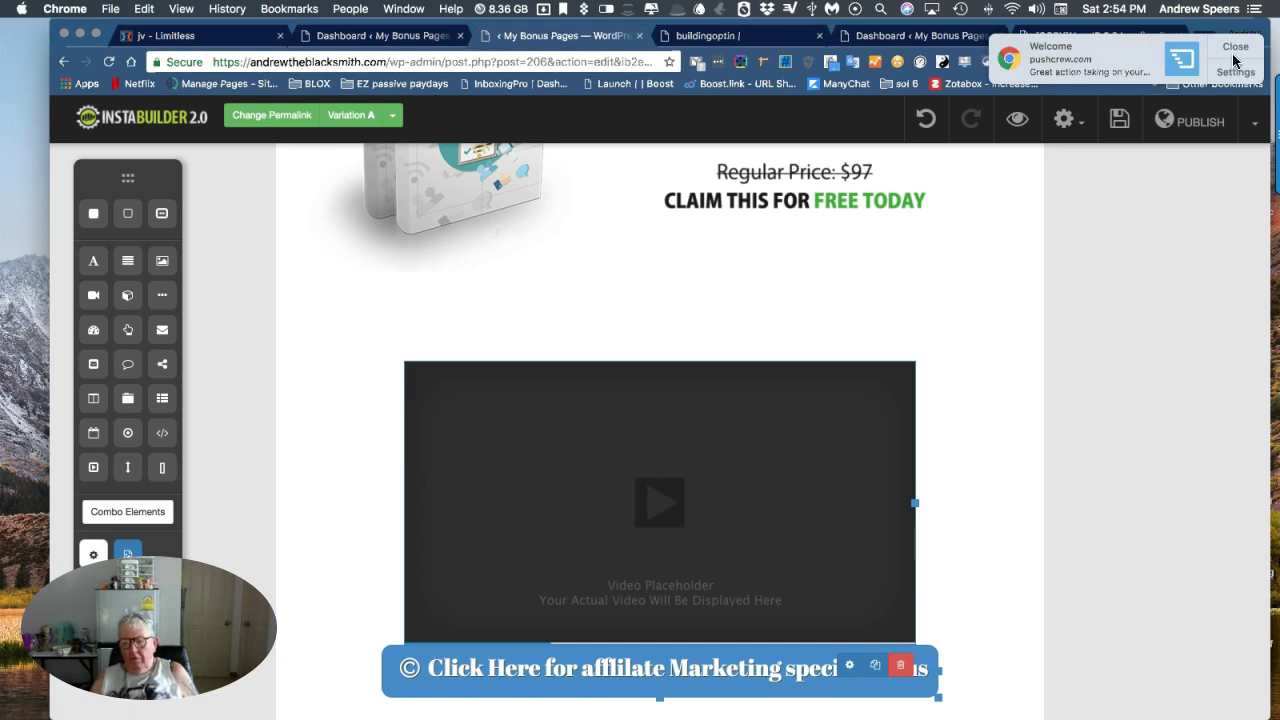
Dismiss the push notification message and confirm the video sits above the Click Here button.
left_click(1232, 56)
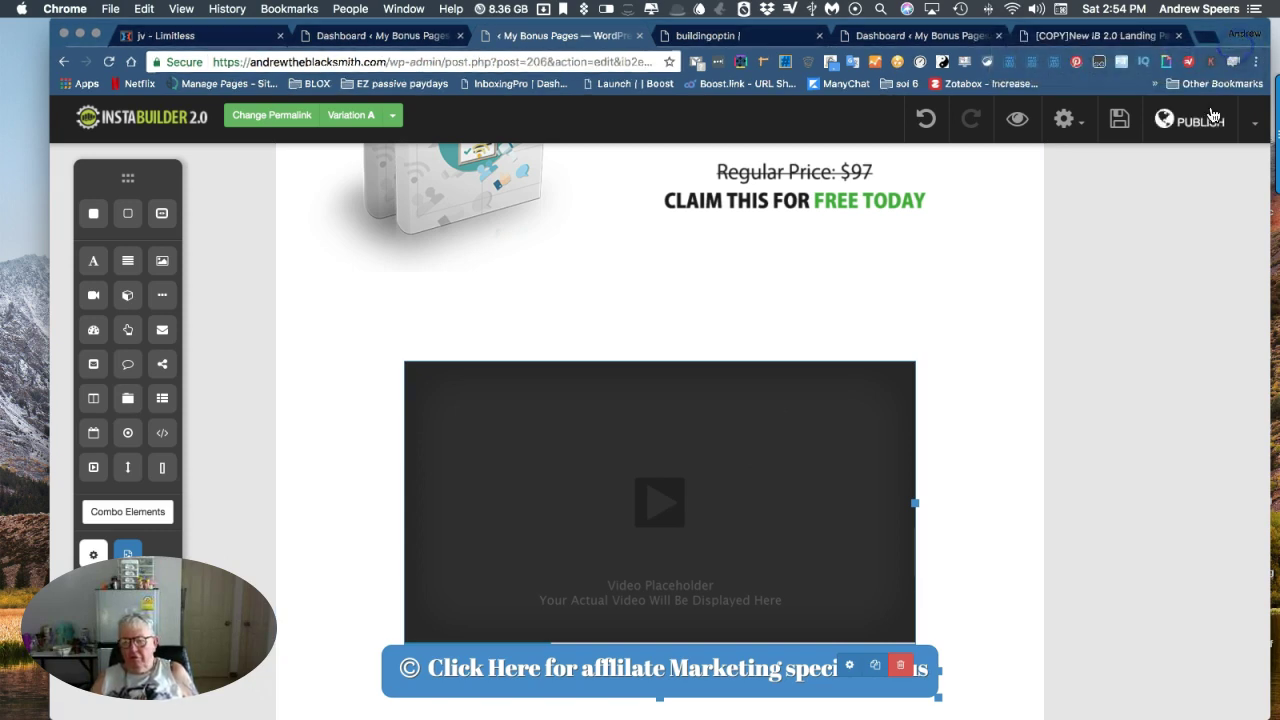
scroll(857, 349, "up", 5)
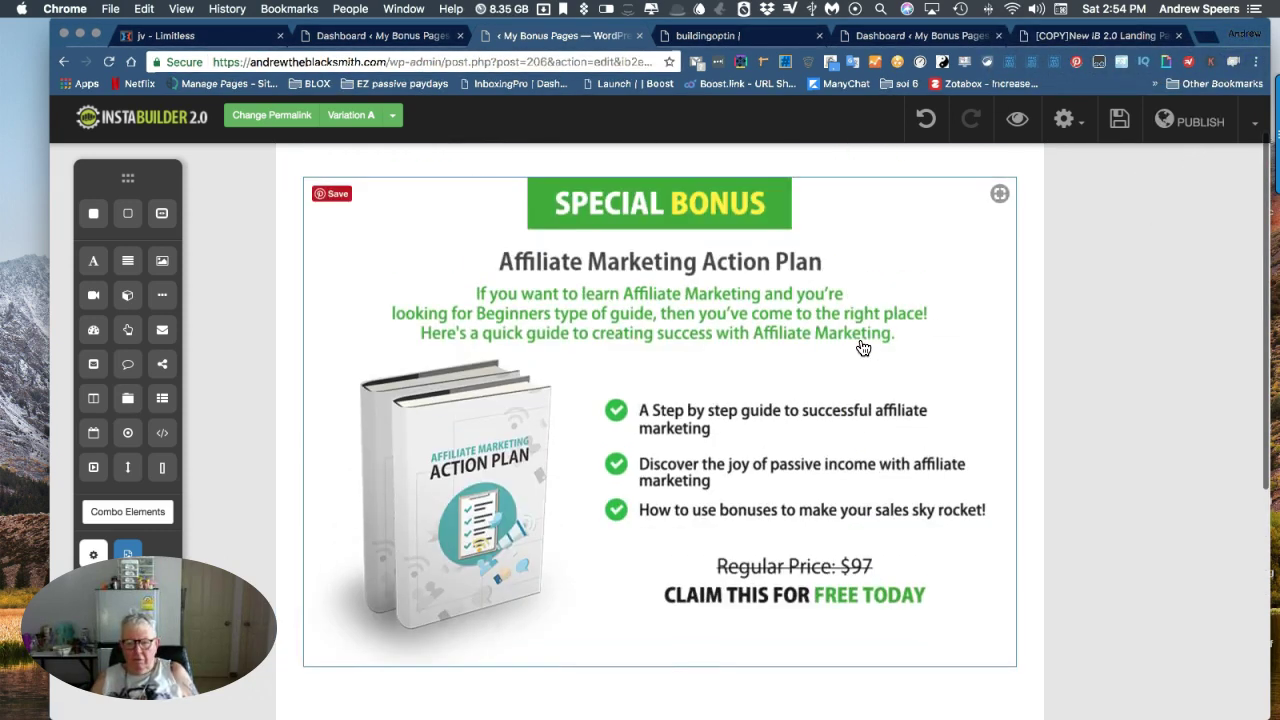
scroll(860, 348, "down", 5)
scroll(863, 348, "down", 1)
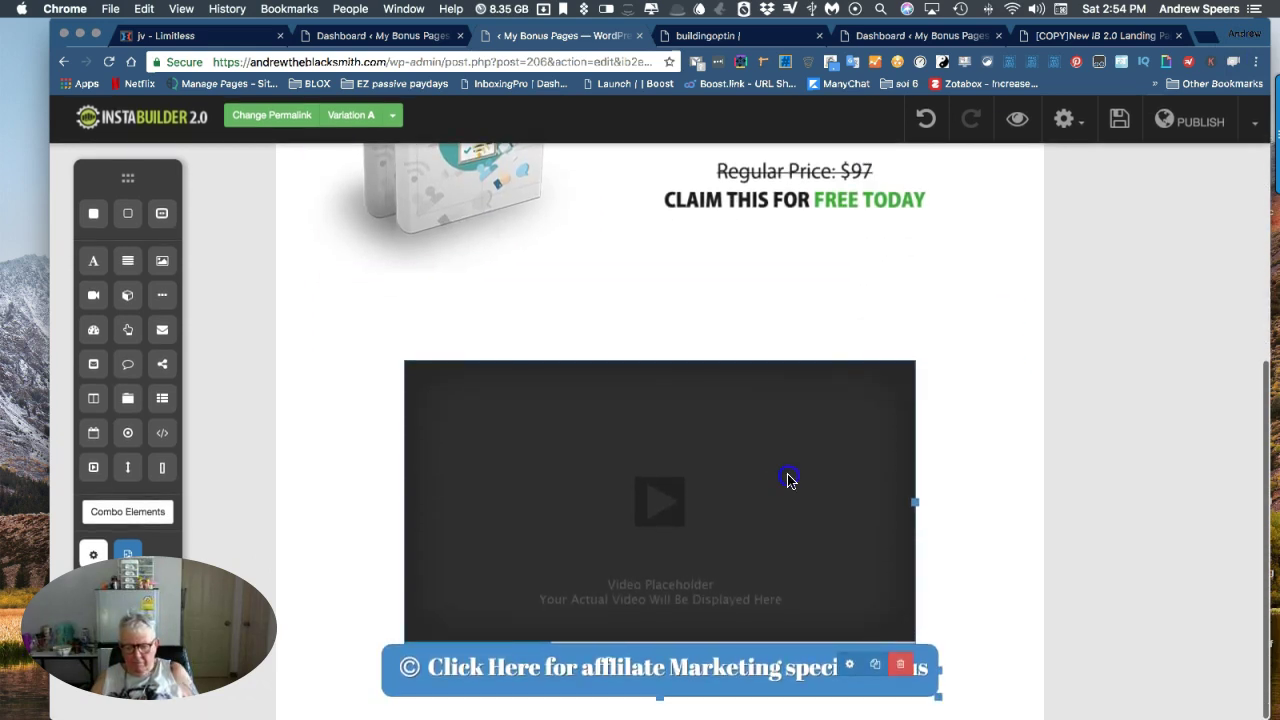
Give the video element a 102 px bottom margin, then open a new Chrome tab.
left_click(848, 666)
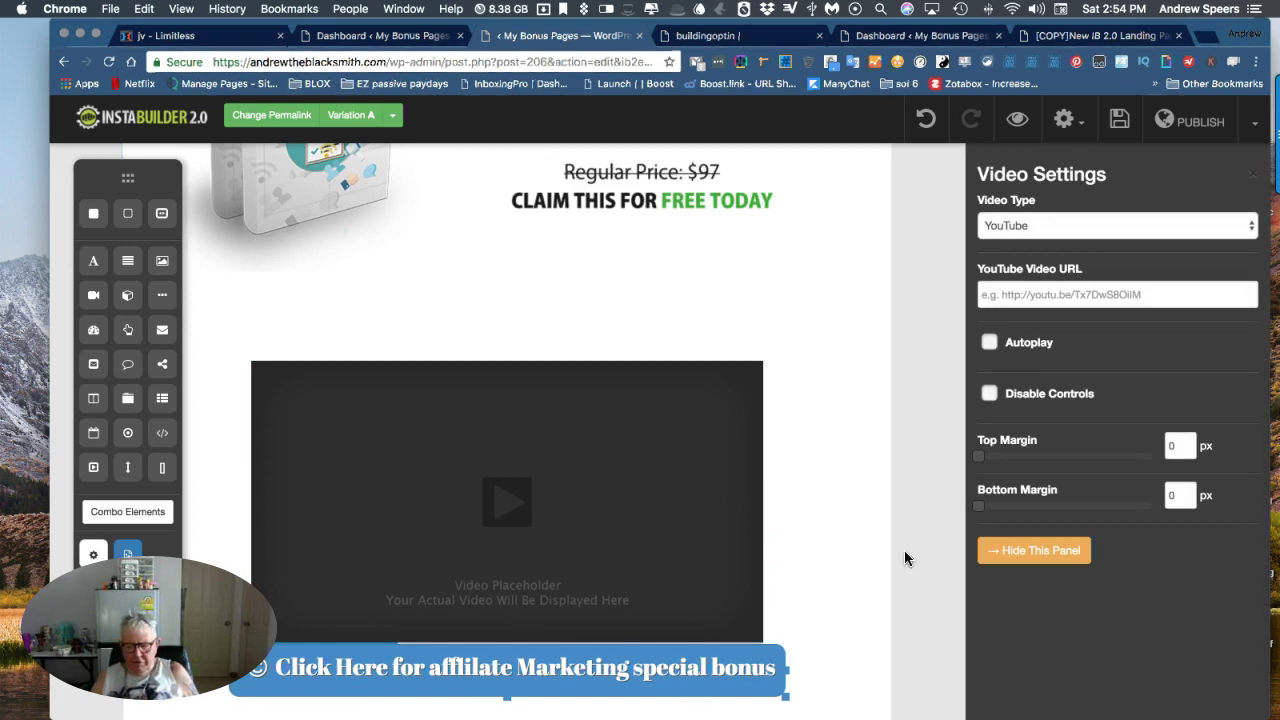
left_click_drag(979, 508, 1067, 507)
scroll(806, 483, "down", 2)
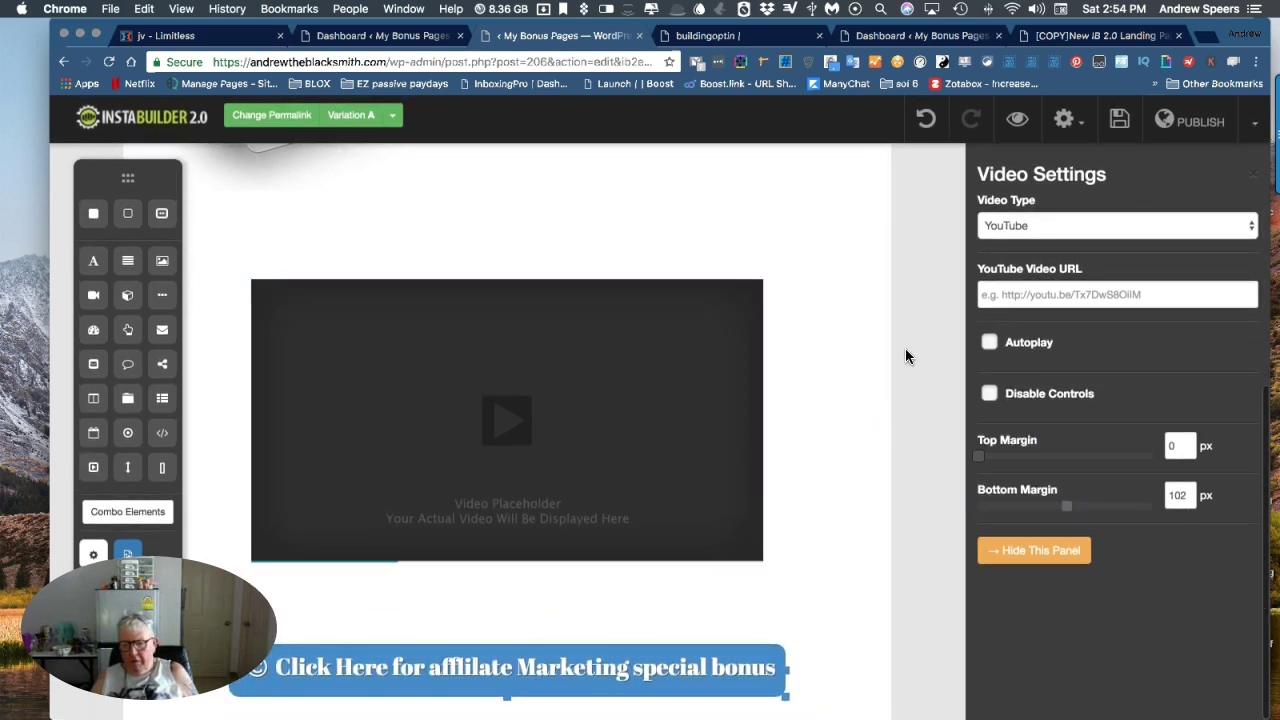
left_click(1207, 38)
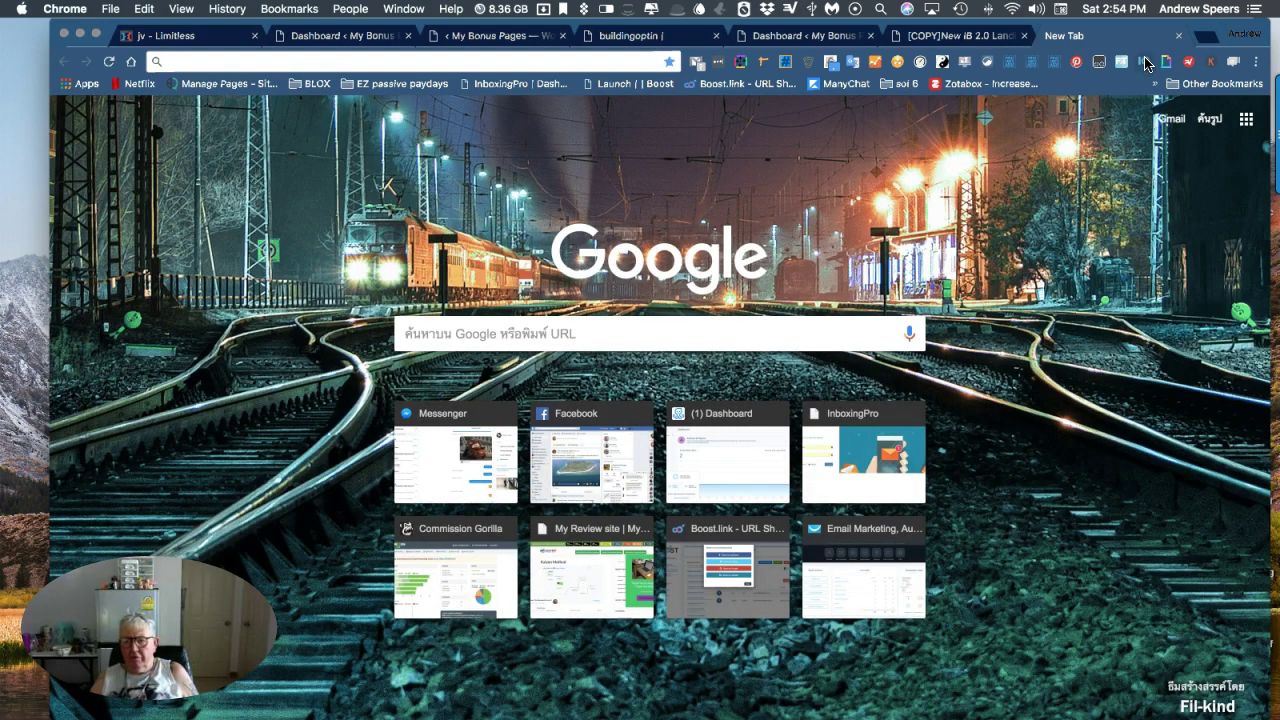
Go to the YouTube Dashboard via the vidIQ extension's YouTube Shortcuts menu.
left_click(1145, 63)
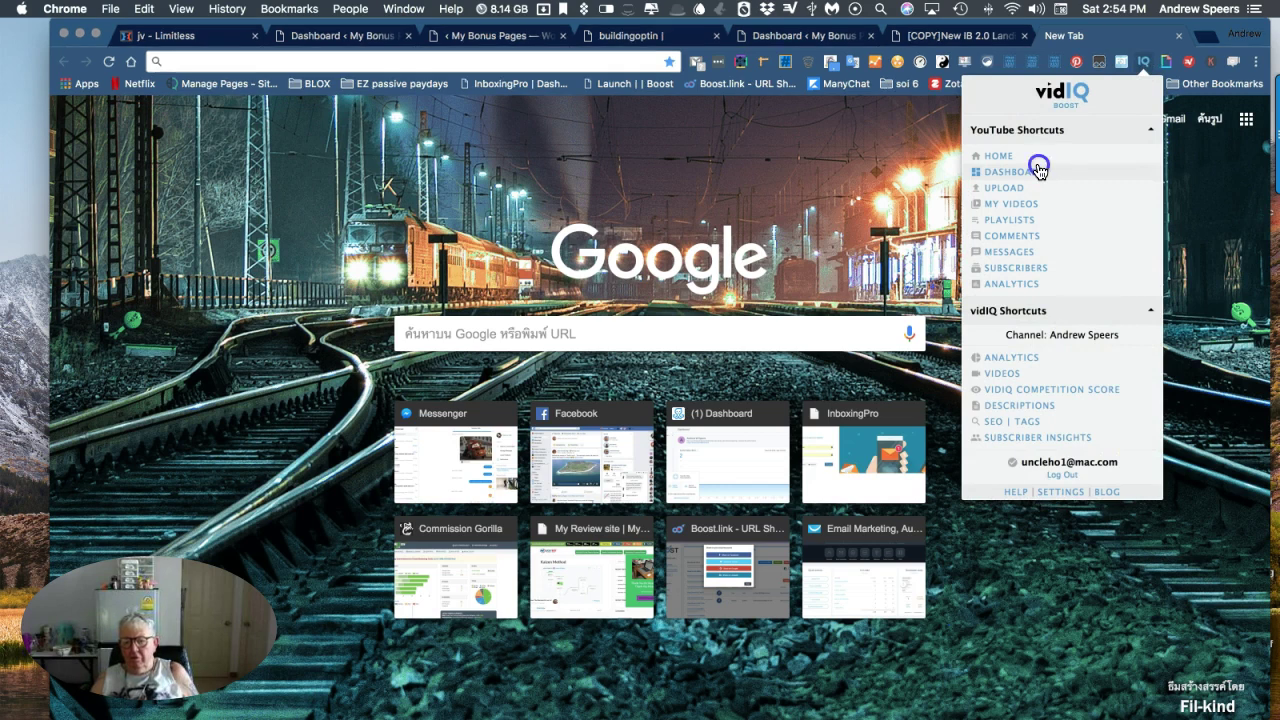
left_click(1039, 171)
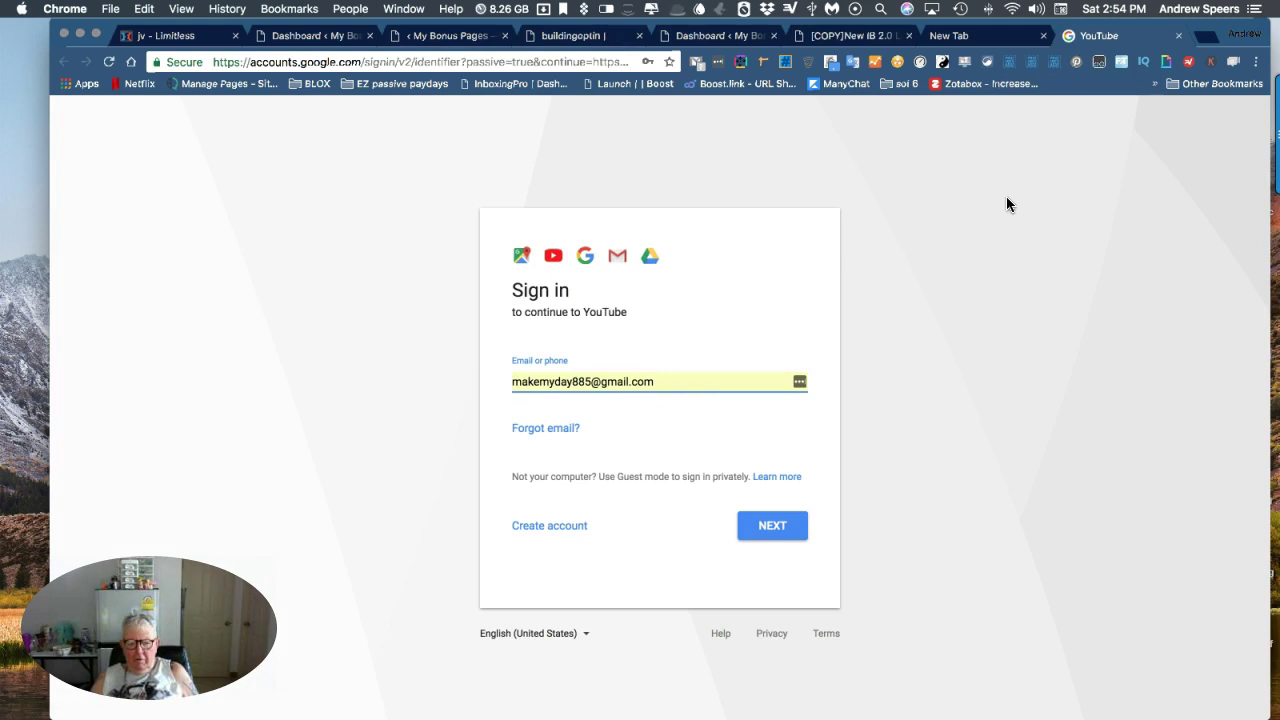
Unlock LastPass with its master password and fill in the saved Google account.
left_click(799, 381)
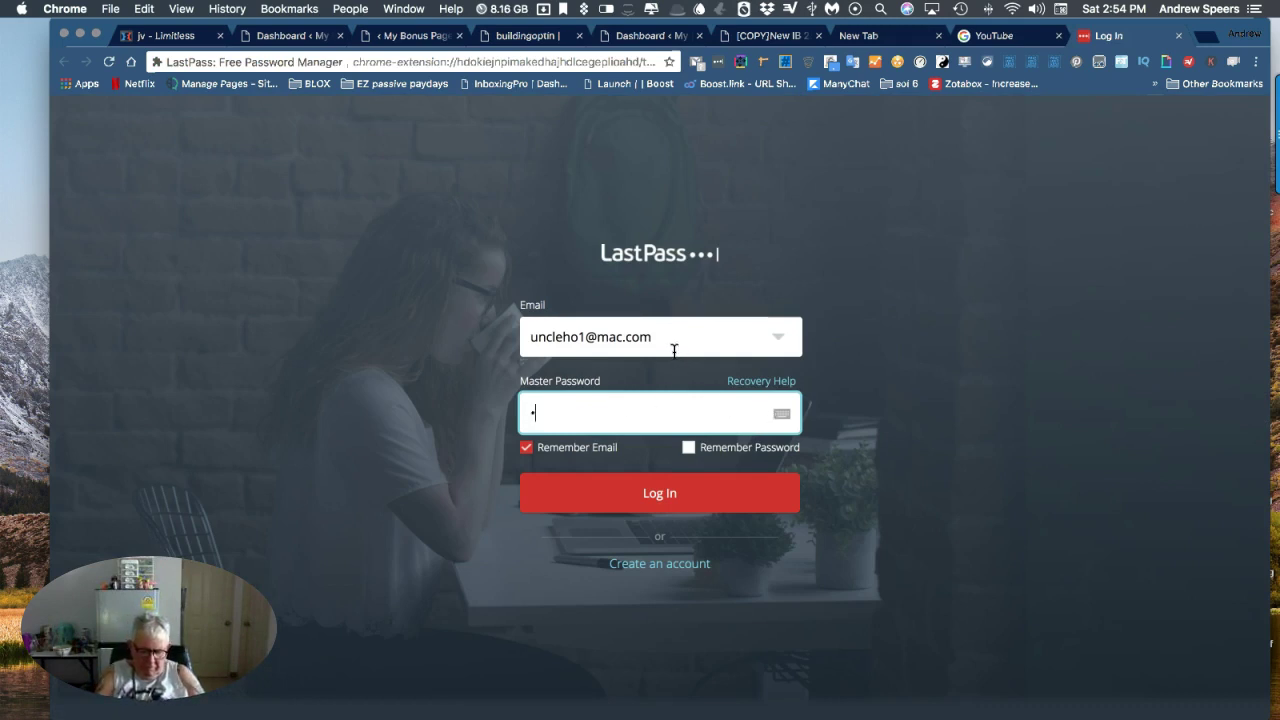
type("•••••")
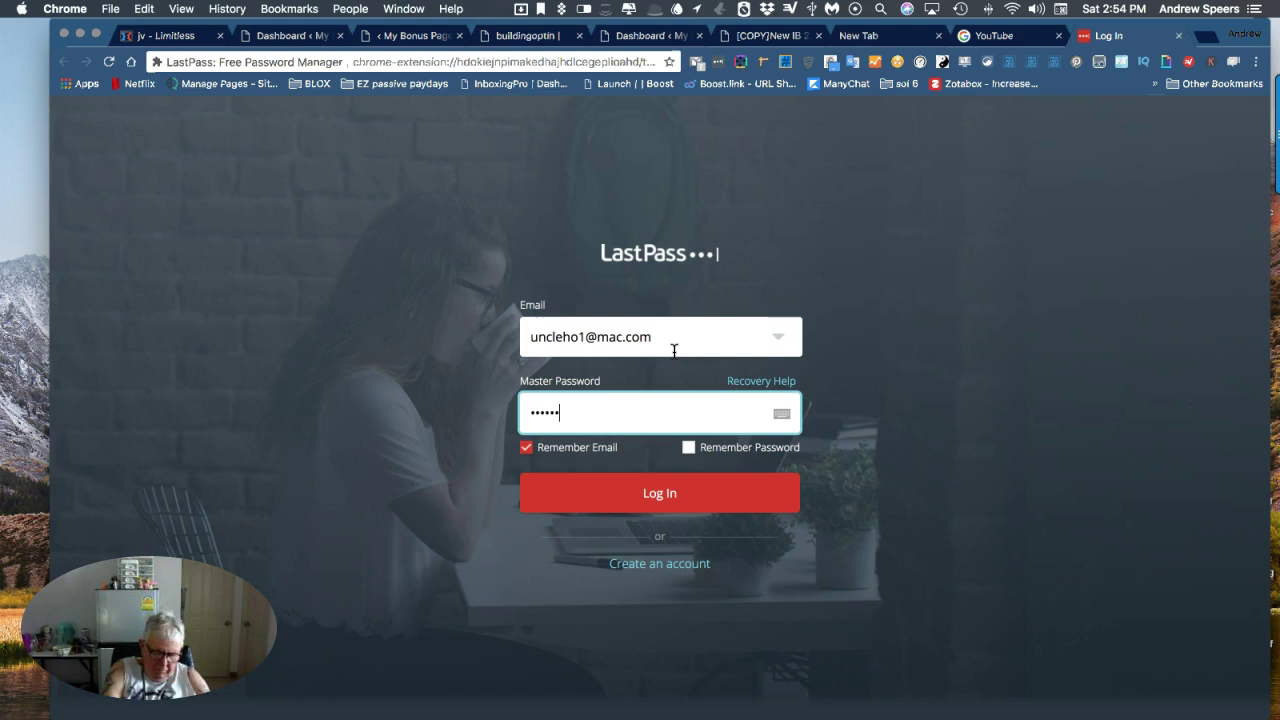
type("•••")
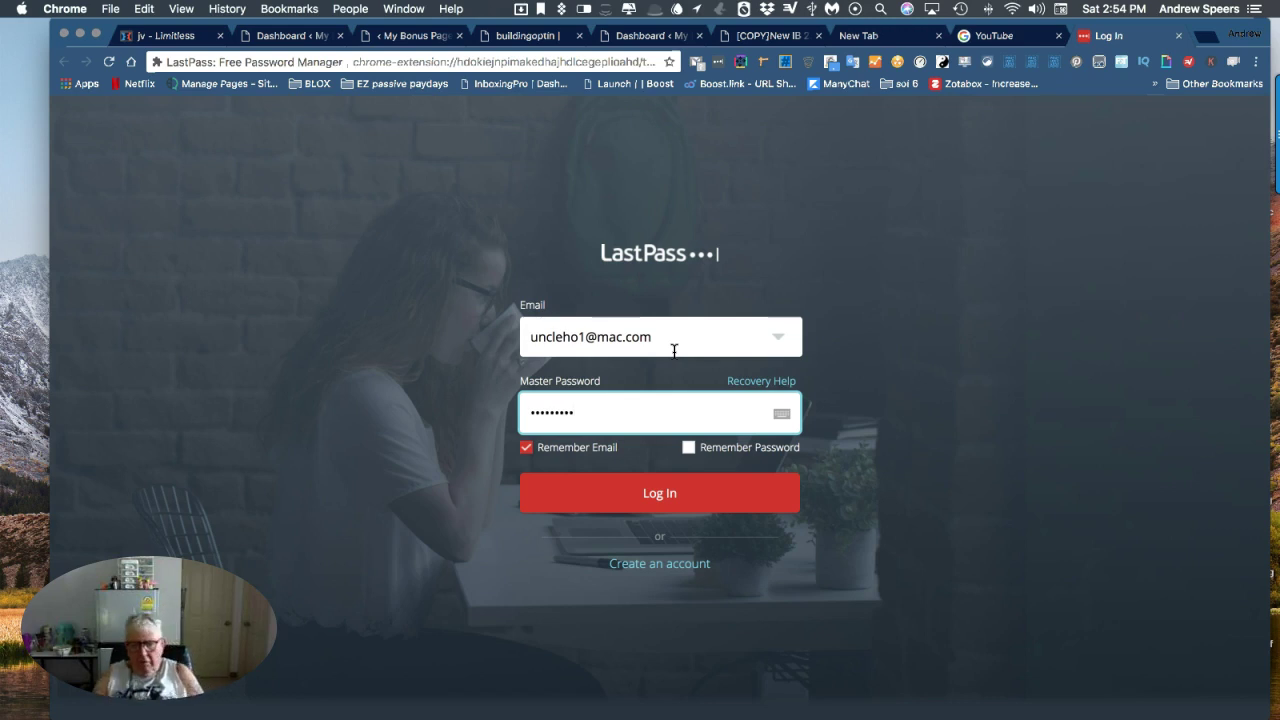
left_click(659, 500)
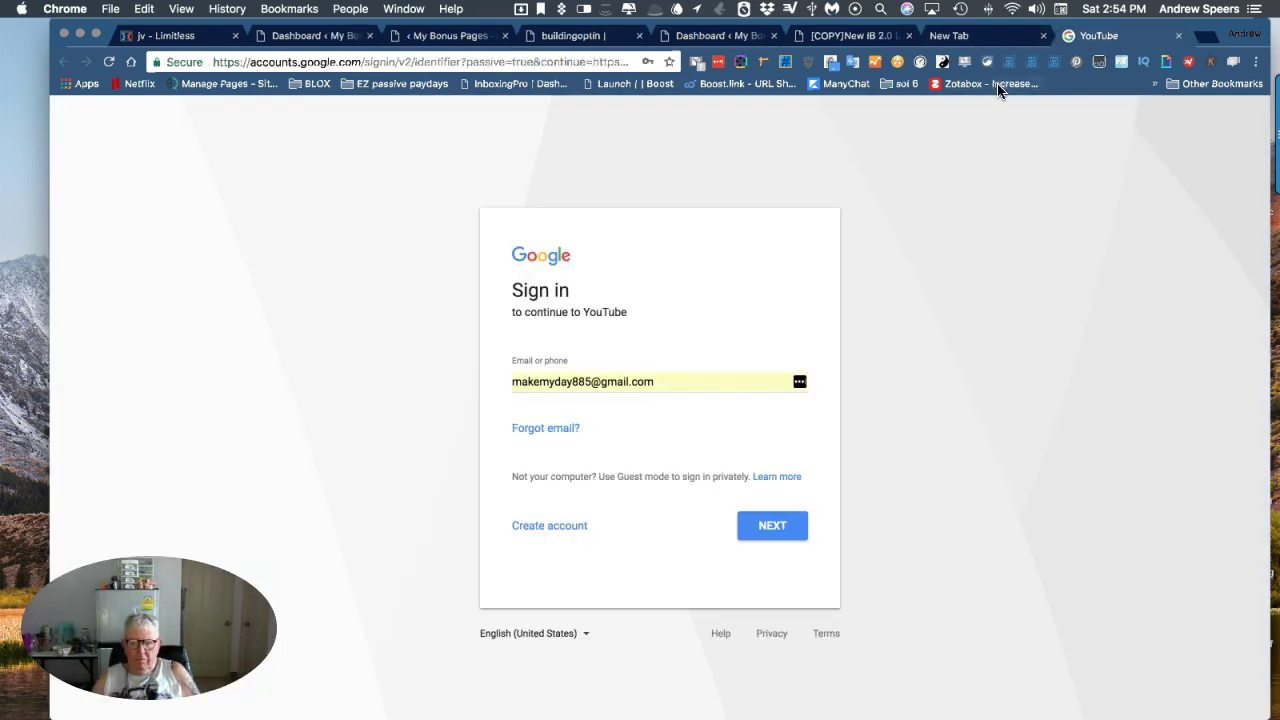
left_click(800, 384)
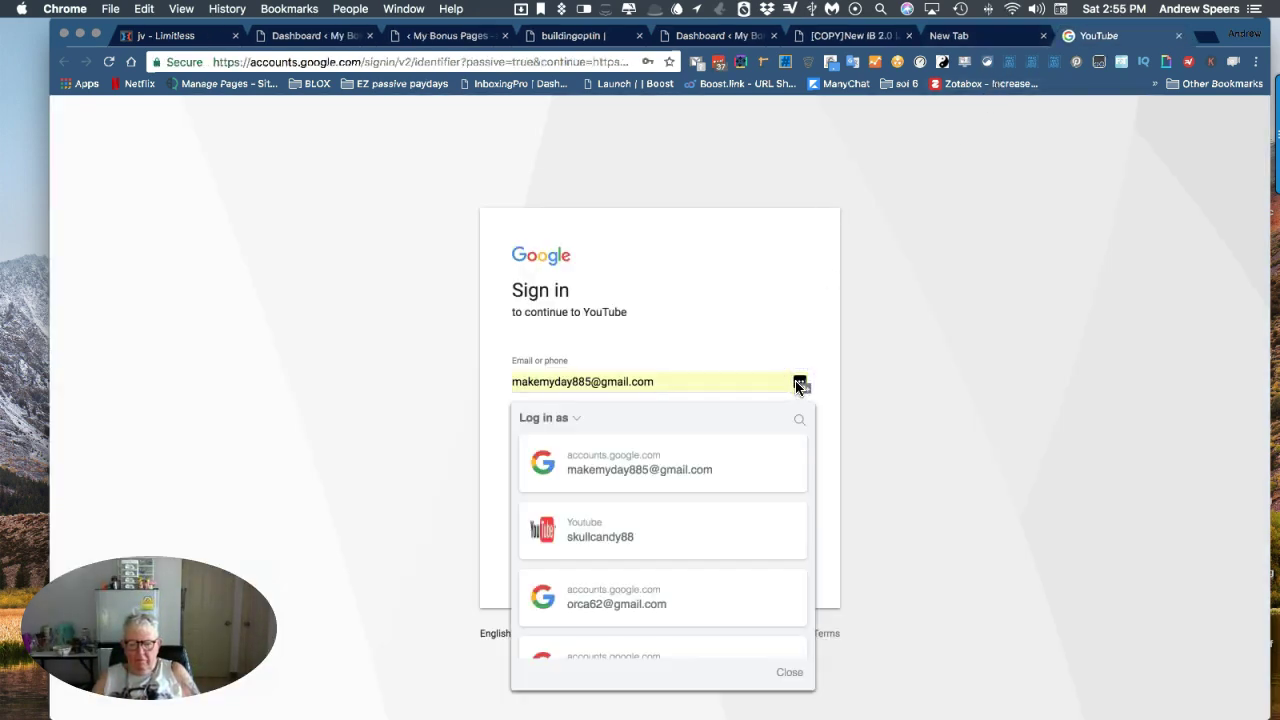
scroll(680, 484, "down", 2)
left_click(693, 510)
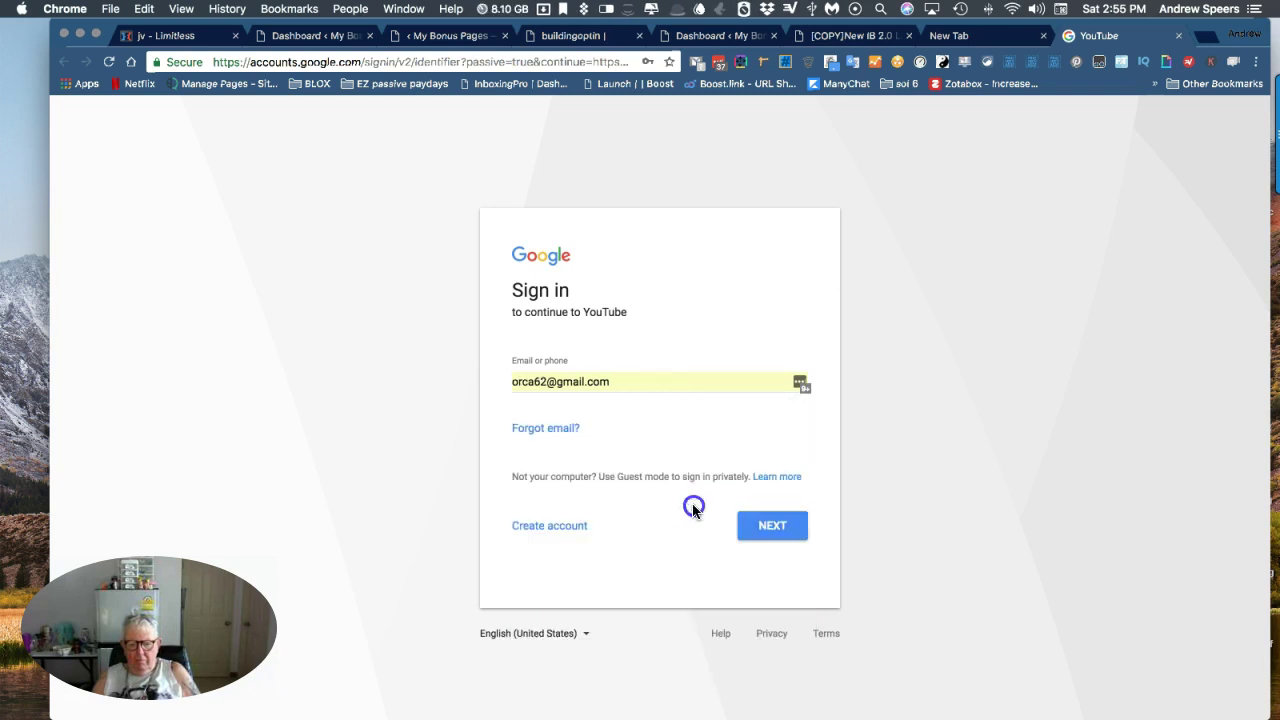
left_click(769, 530)
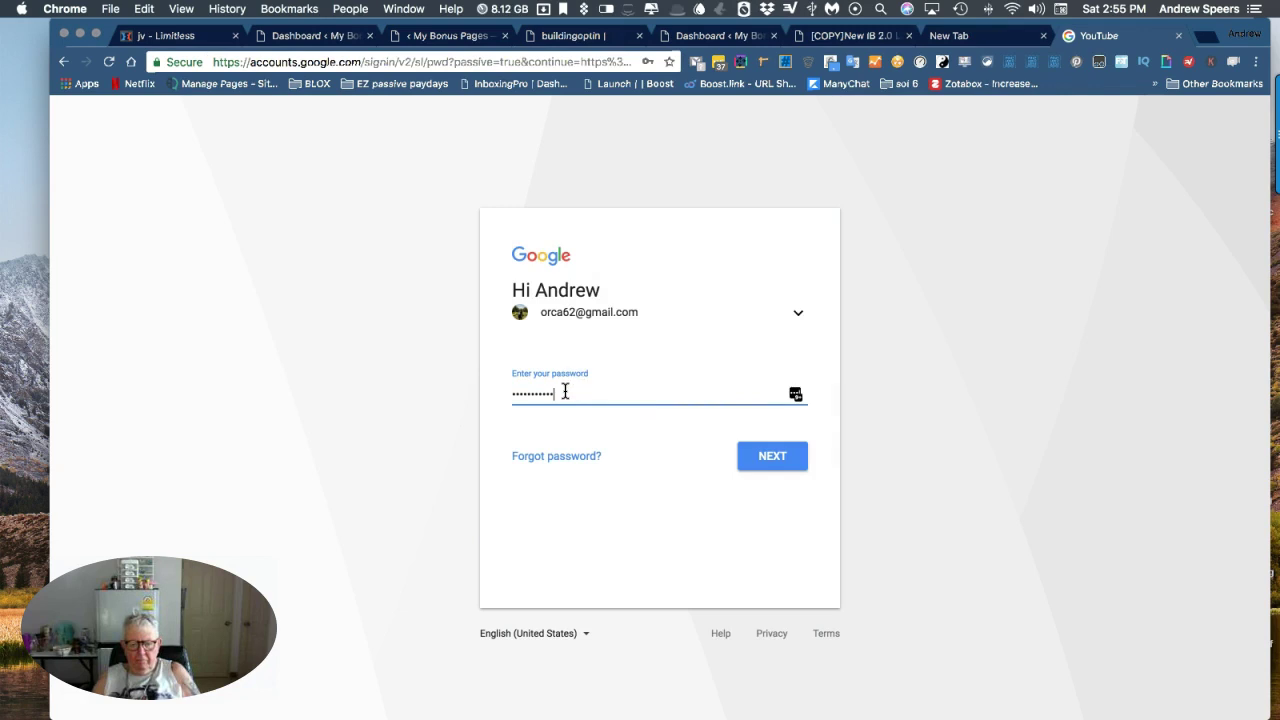
Enter the Google account password and confirm the channel to reach Creator Studio.
left_click_drag(563, 392, 466, 381)
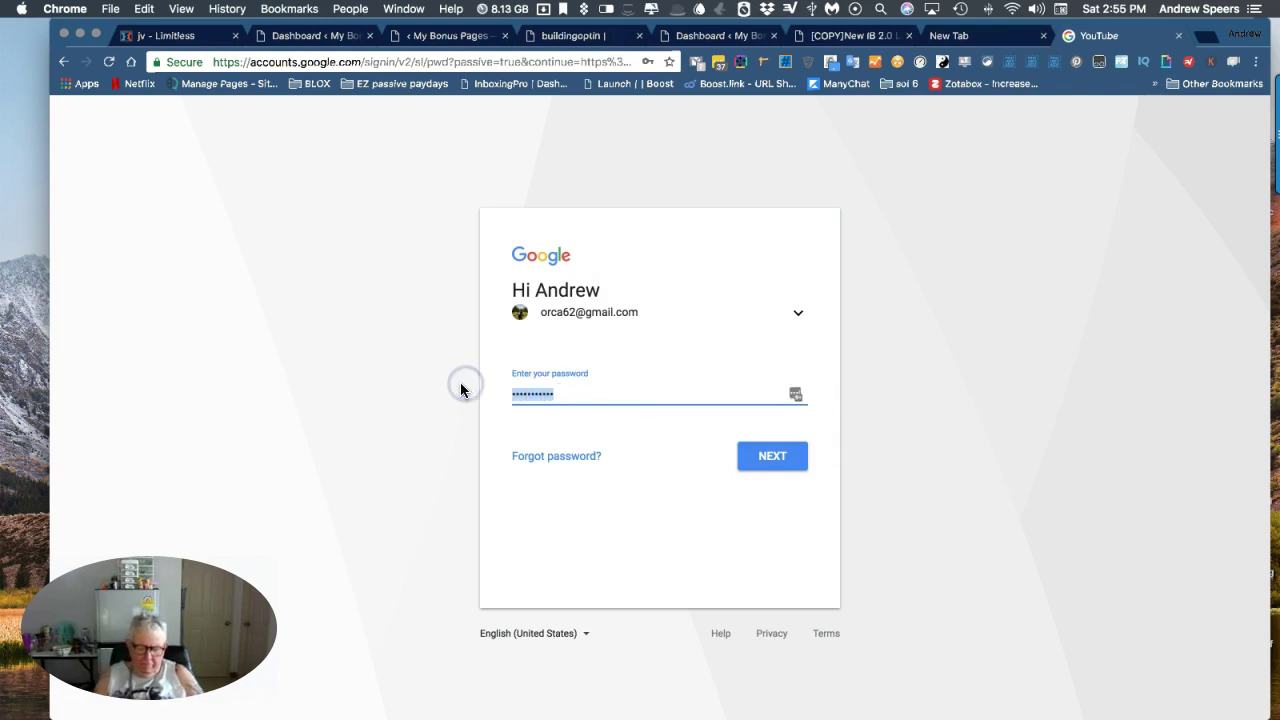
type("**")
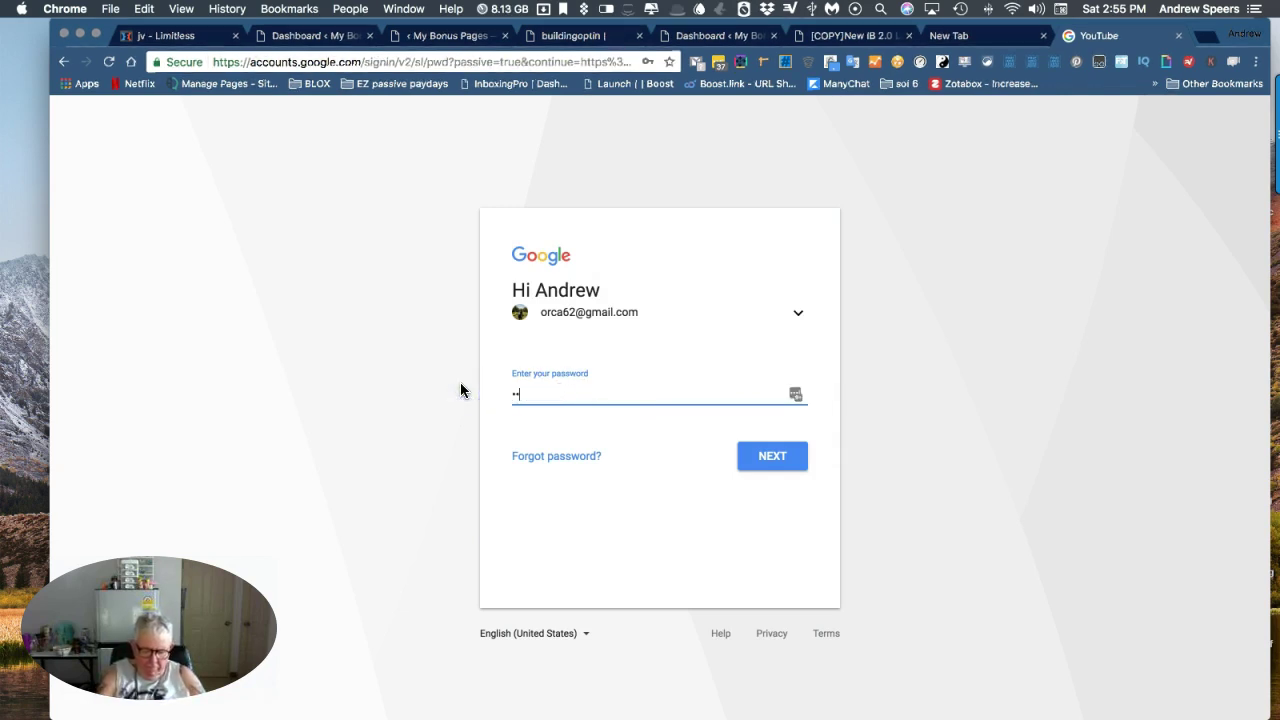
type("*********")
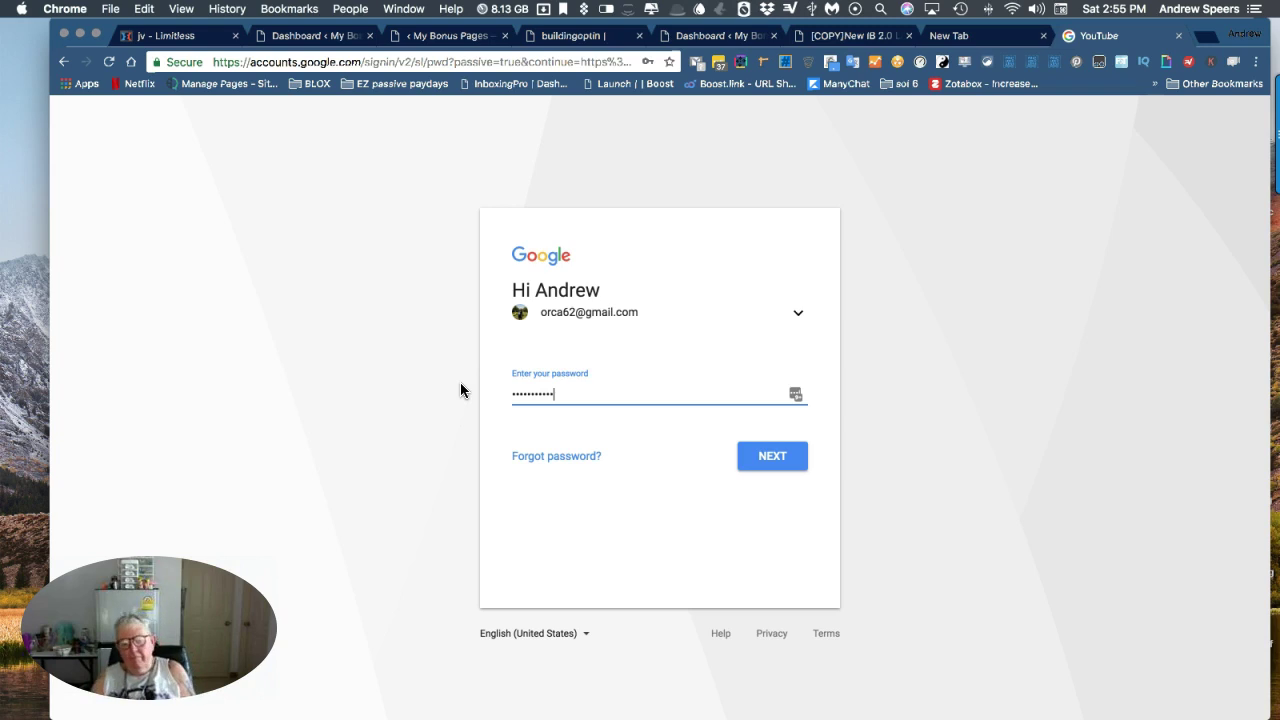
left_click(773, 457)
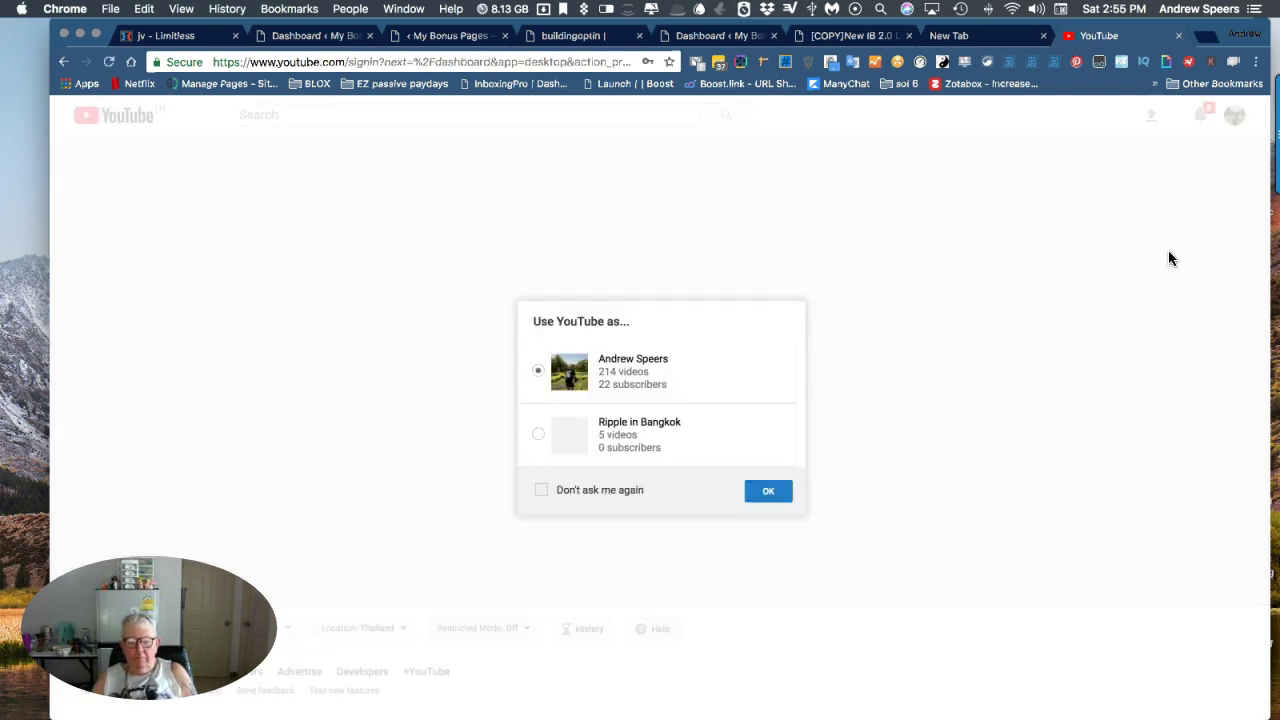
left_click(767, 490)
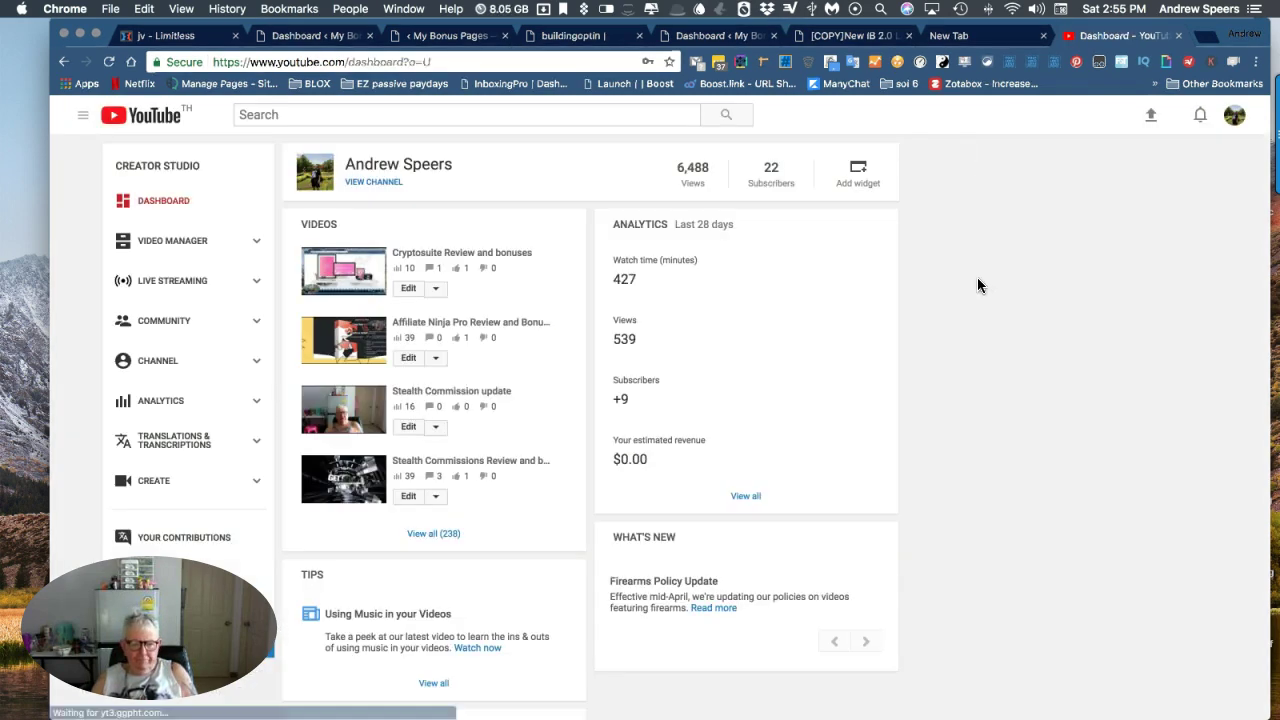
Copy the embed code of the Stealth Commissions review video from its Share options.
left_click(367, 482)
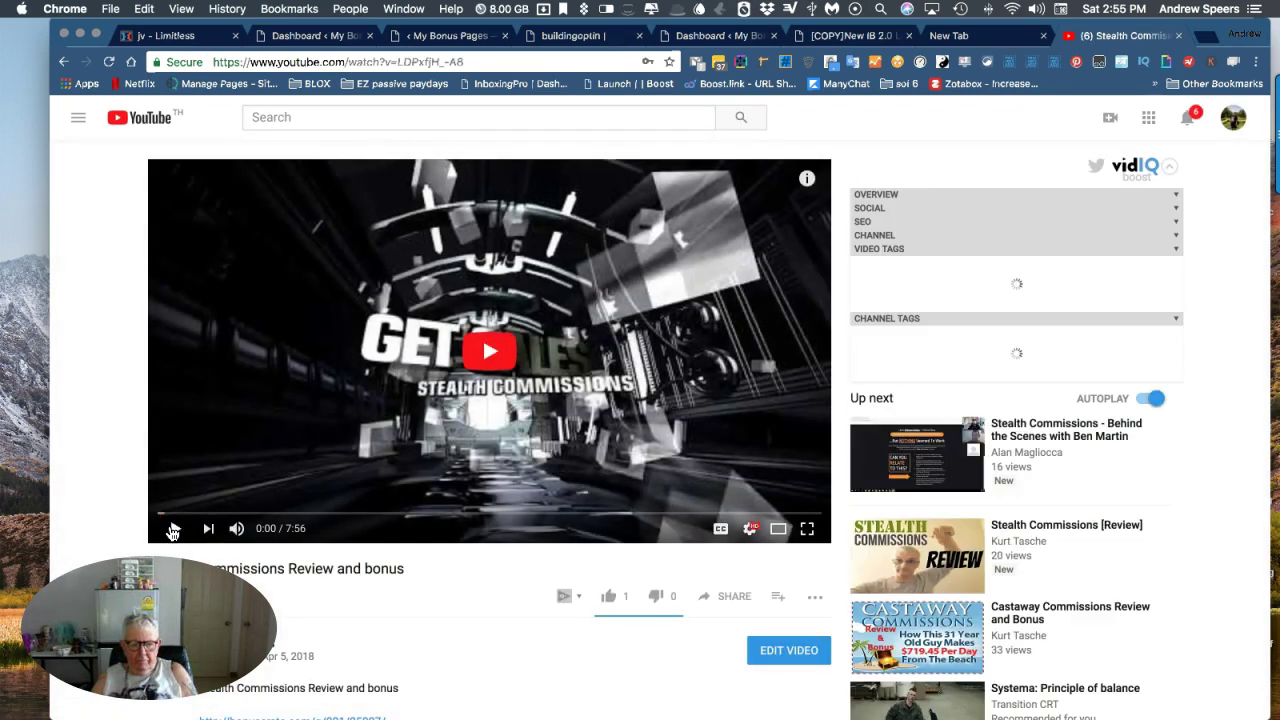
left_click(175, 528)
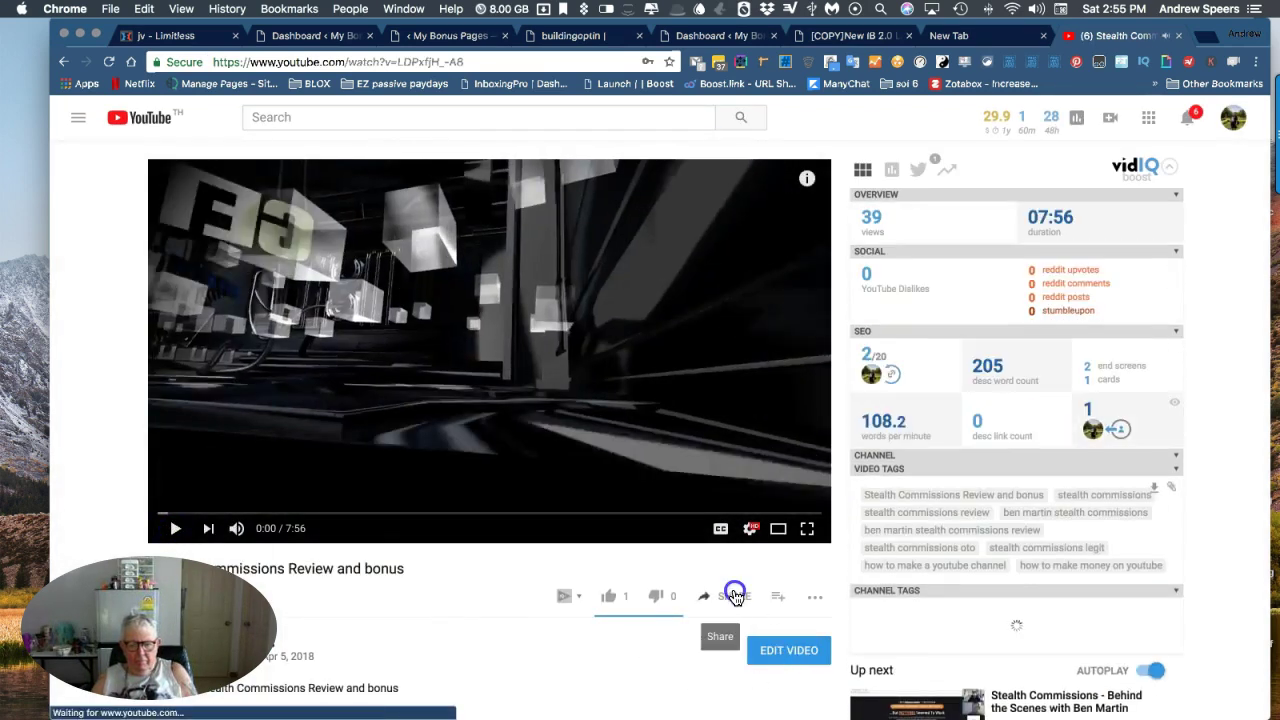
left_click(735, 597)
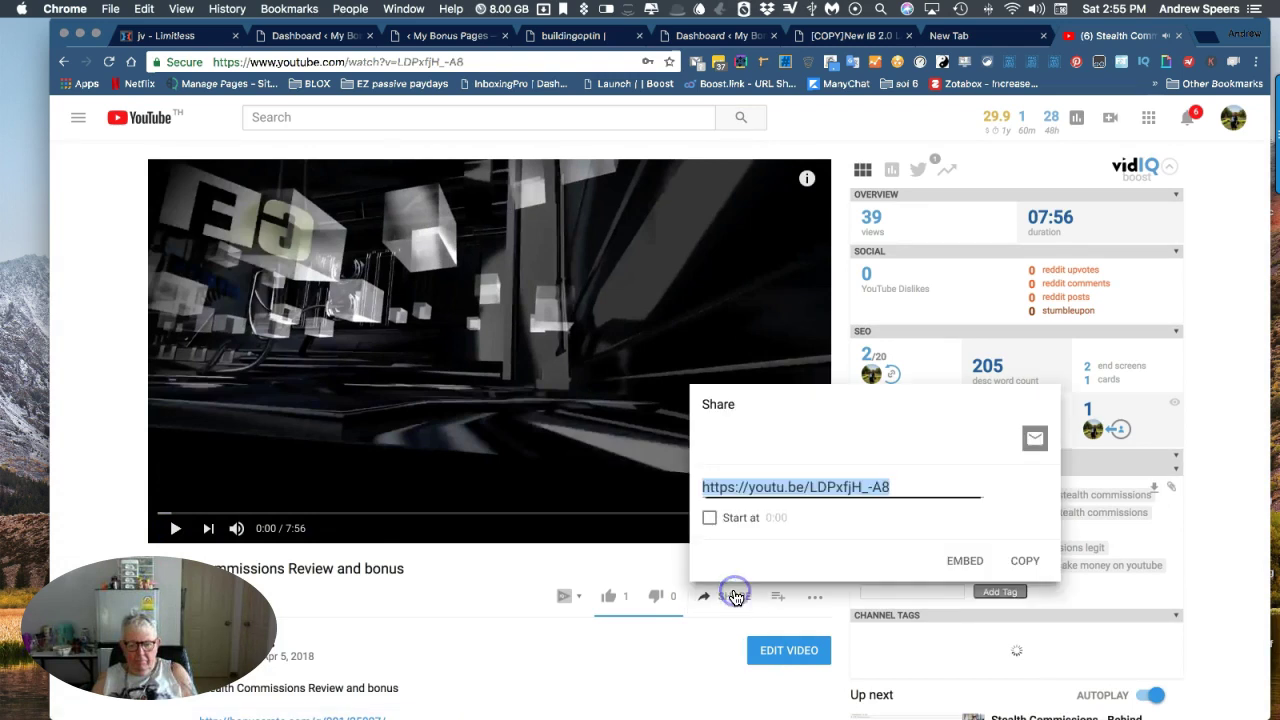
left_click(966, 561)
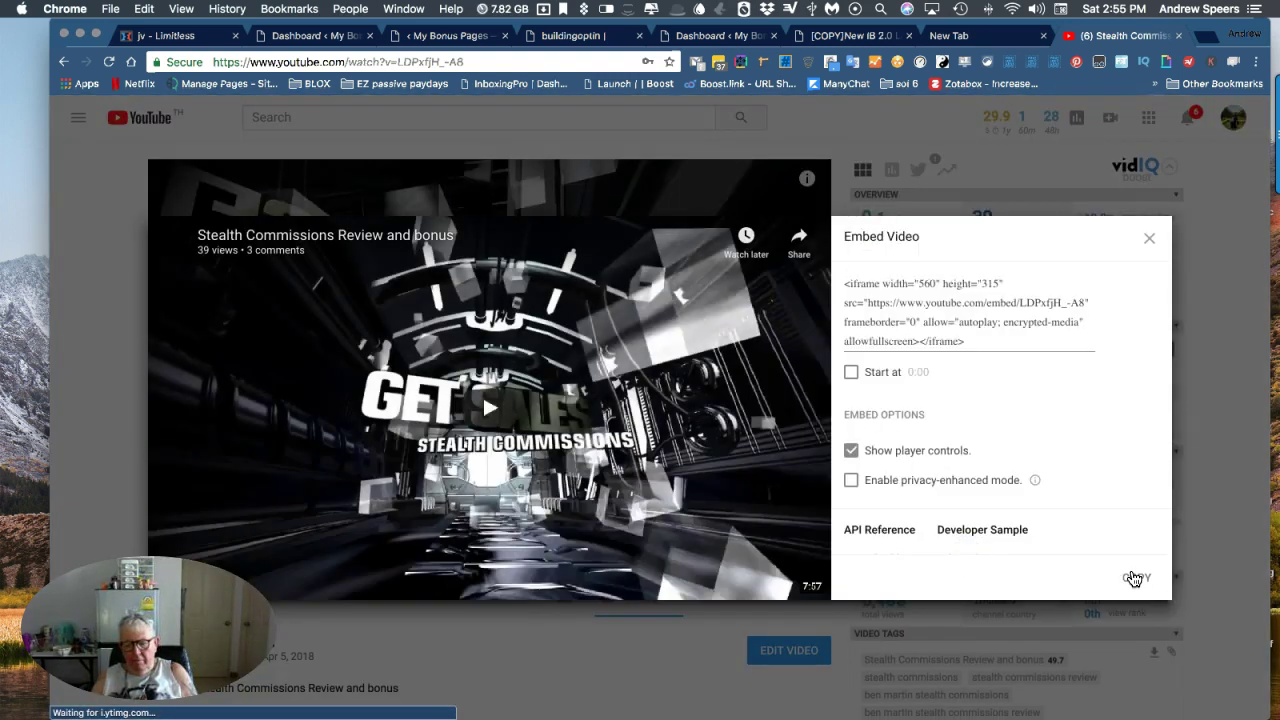
left_click(1133, 576)
key("super+c")
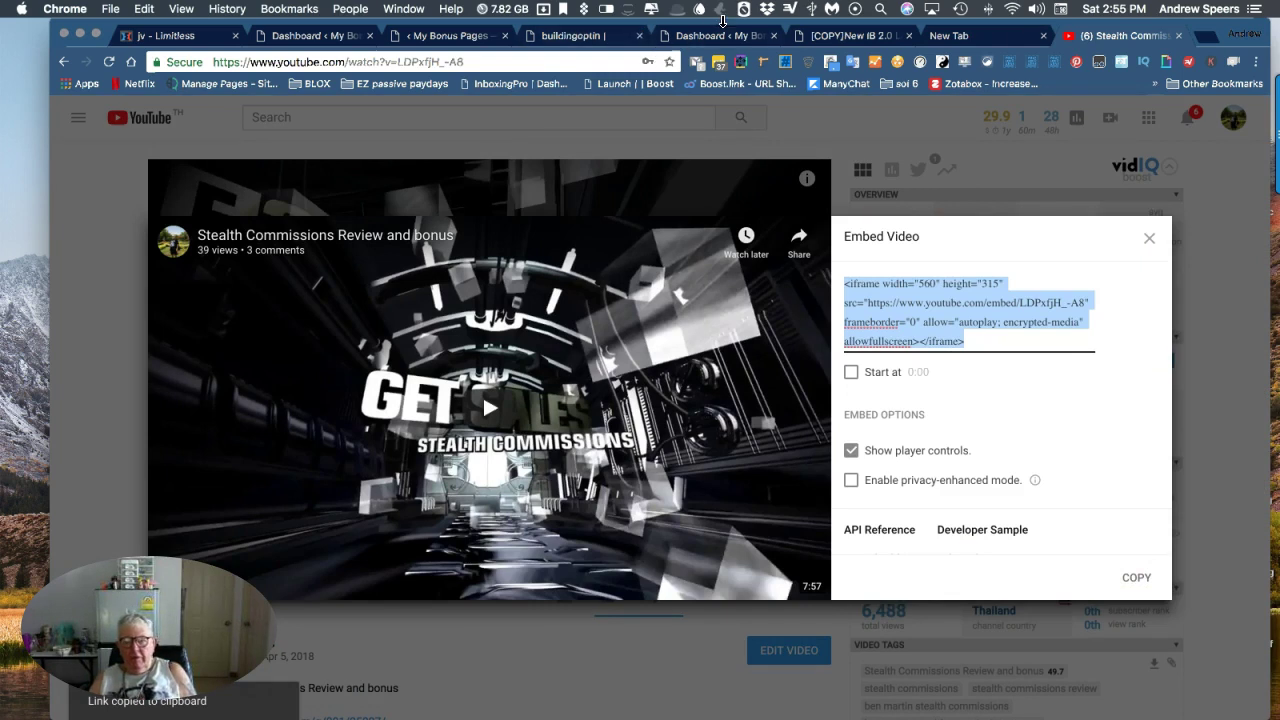
Cycle through the open Chrome tabs and return the YouTube tab to the Creator Studio dashboard.
left_click(853, 37)
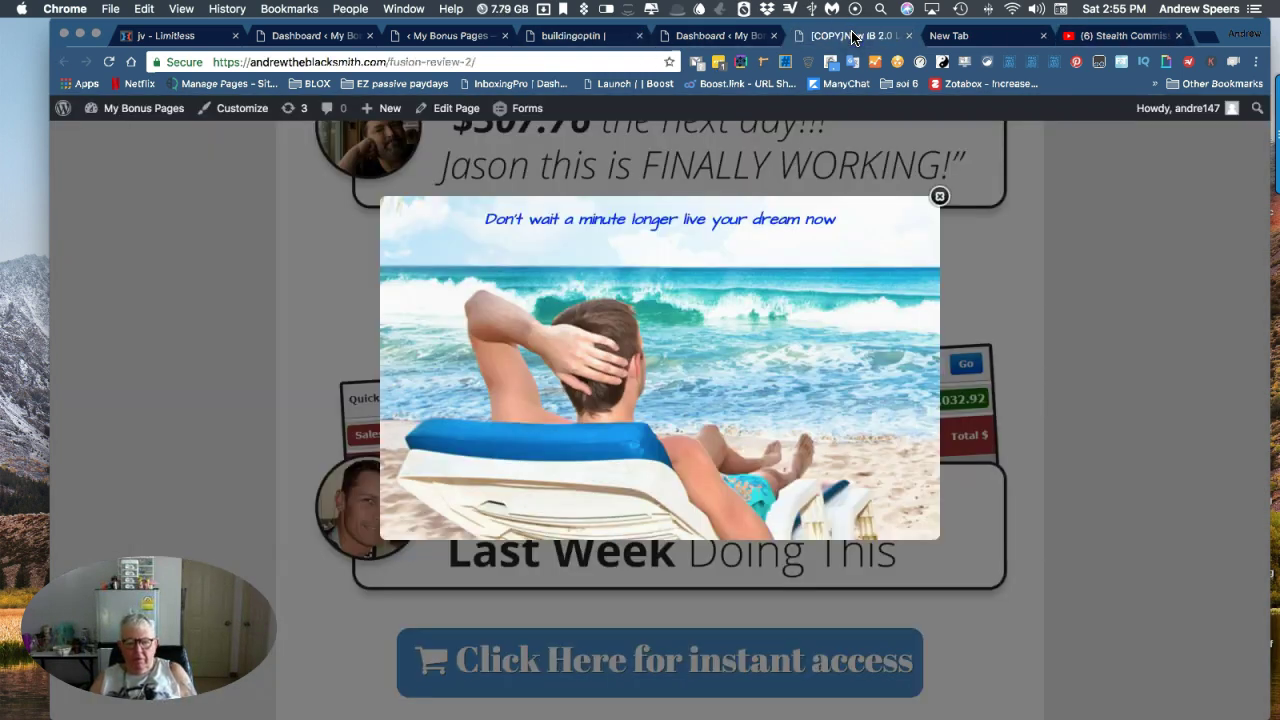
left_click(952, 36)
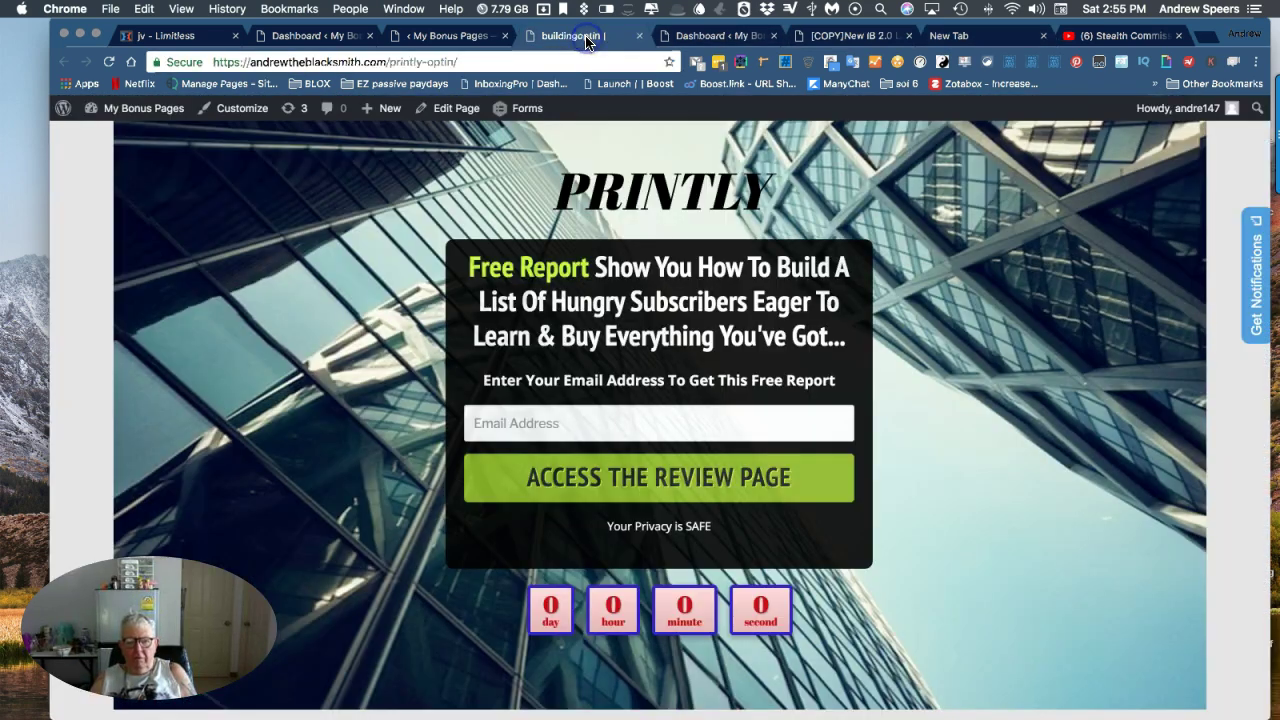
left_click(586, 39)
left_click(715, 36)
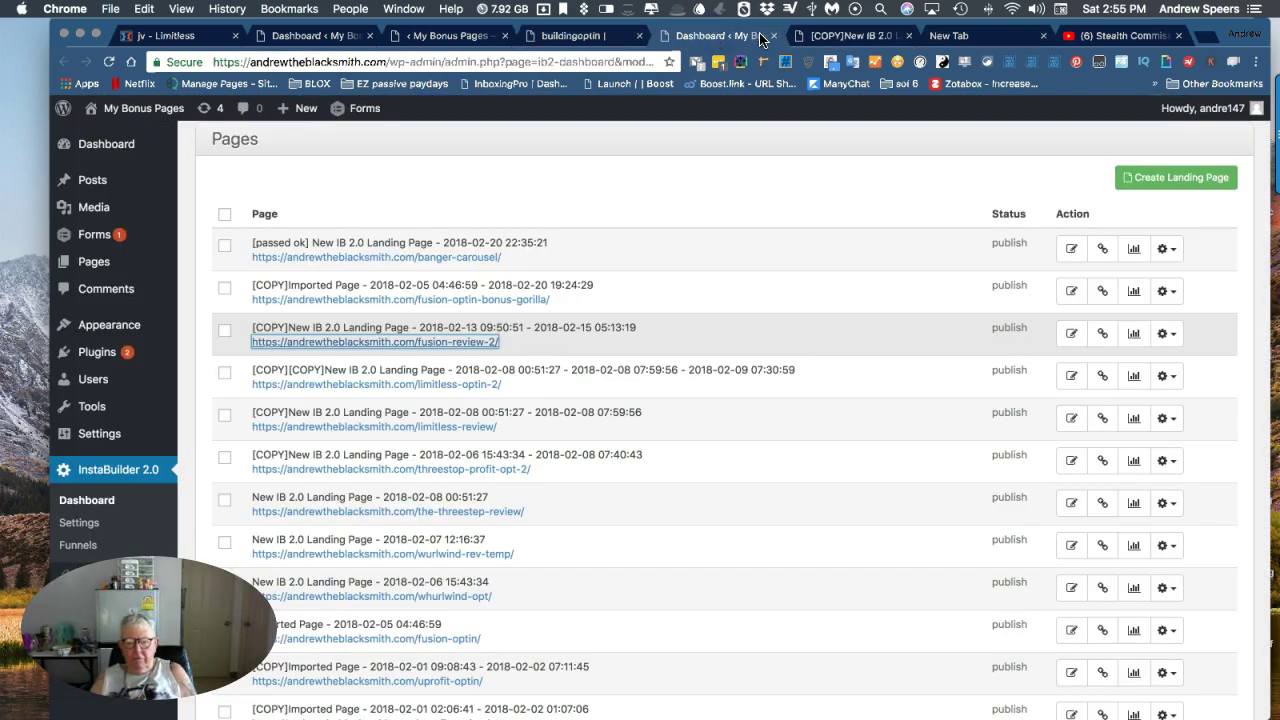
left_click(822, 37)
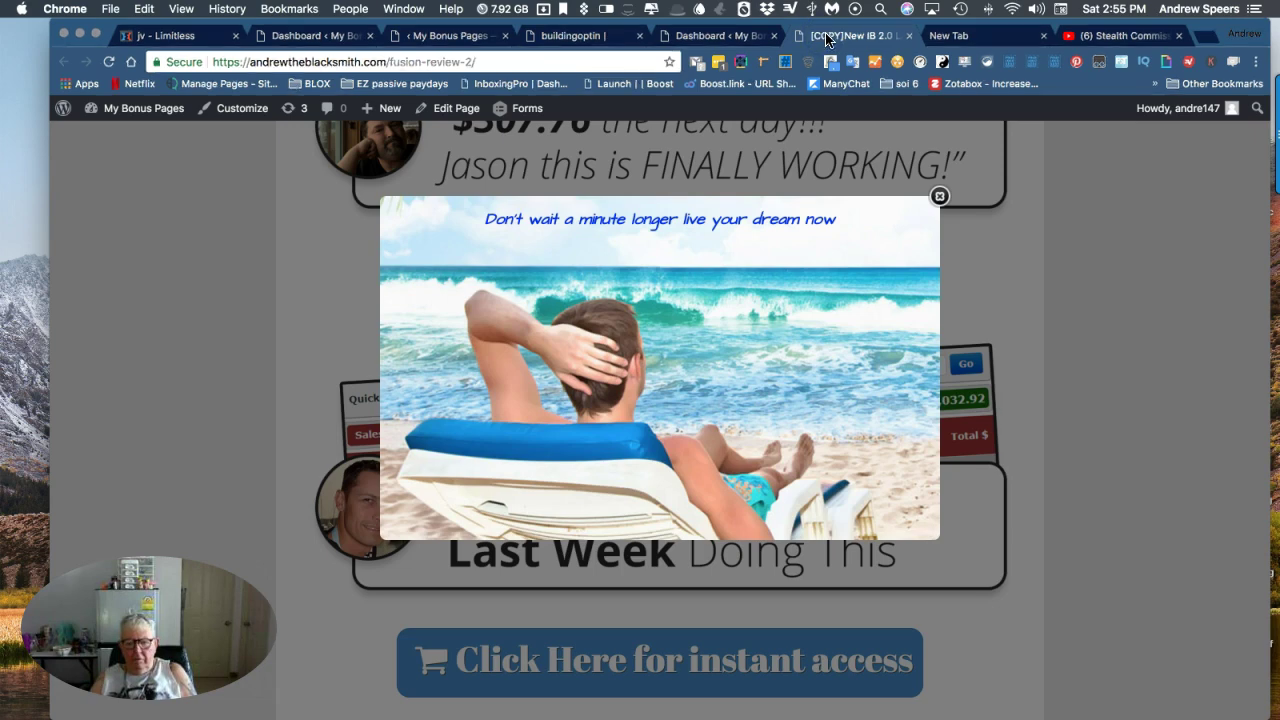
left_click(958, 36)
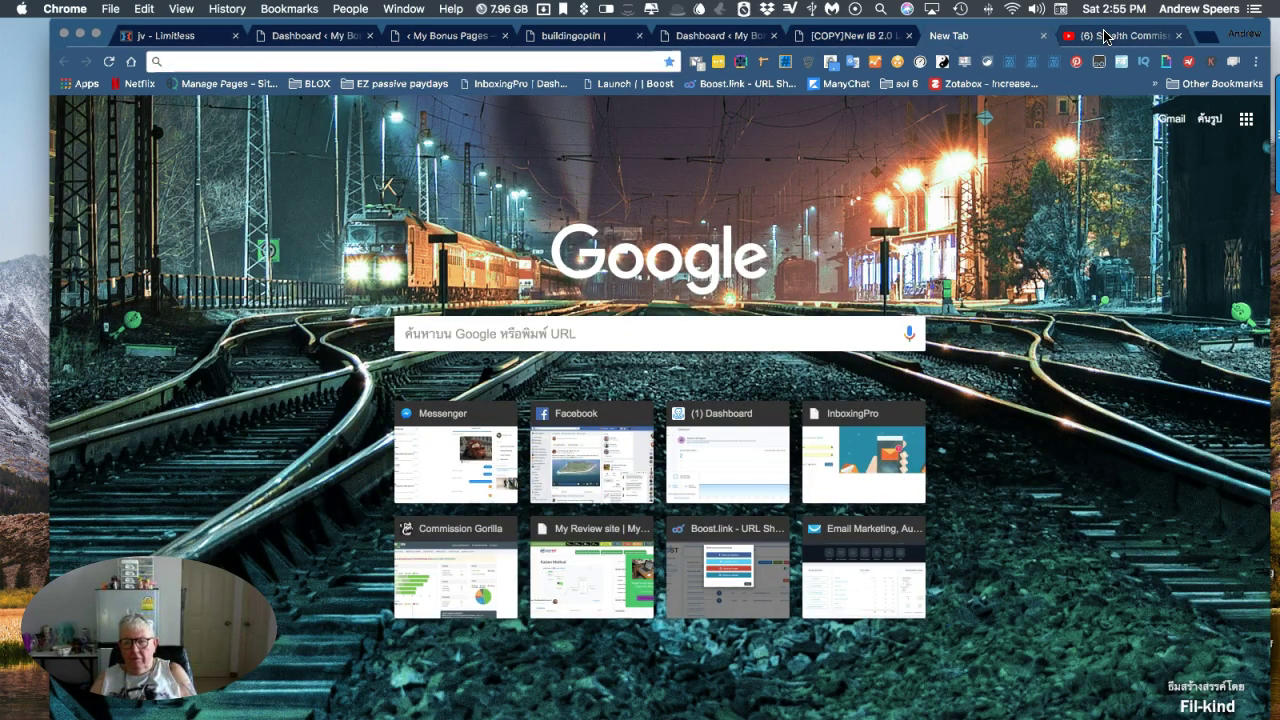
left_click(1088, 36)
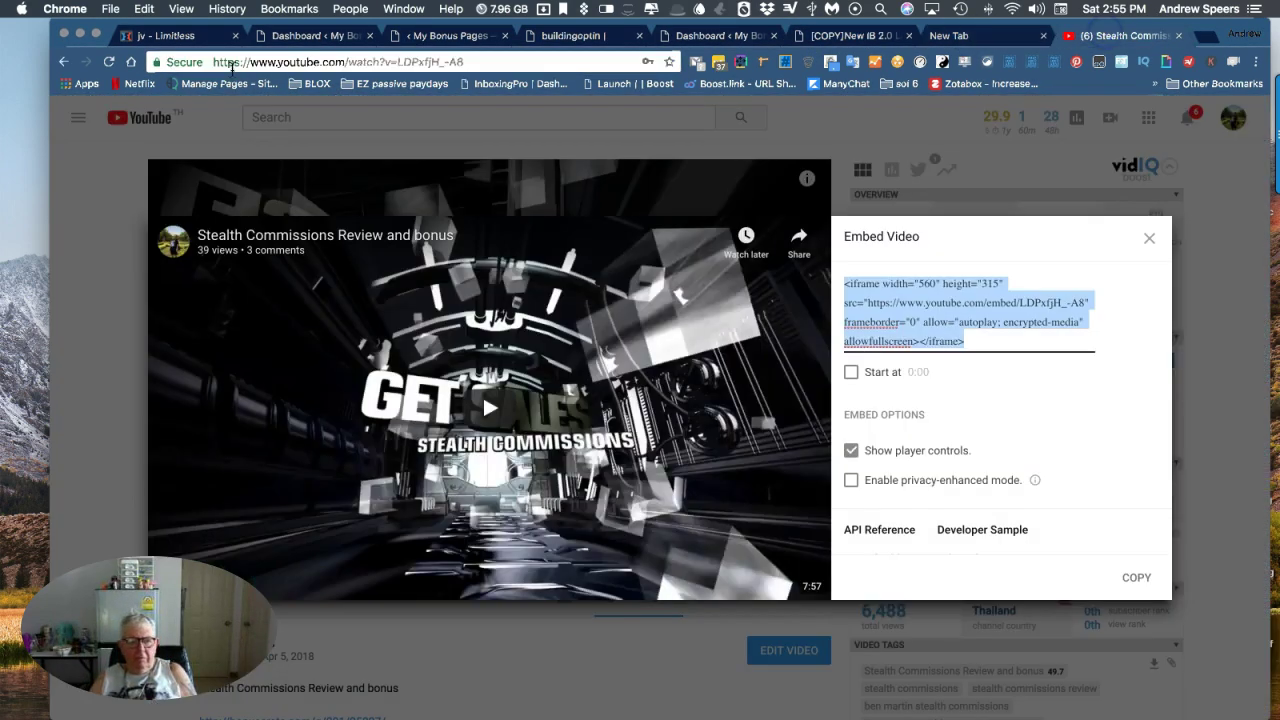
left_click(62, 63)
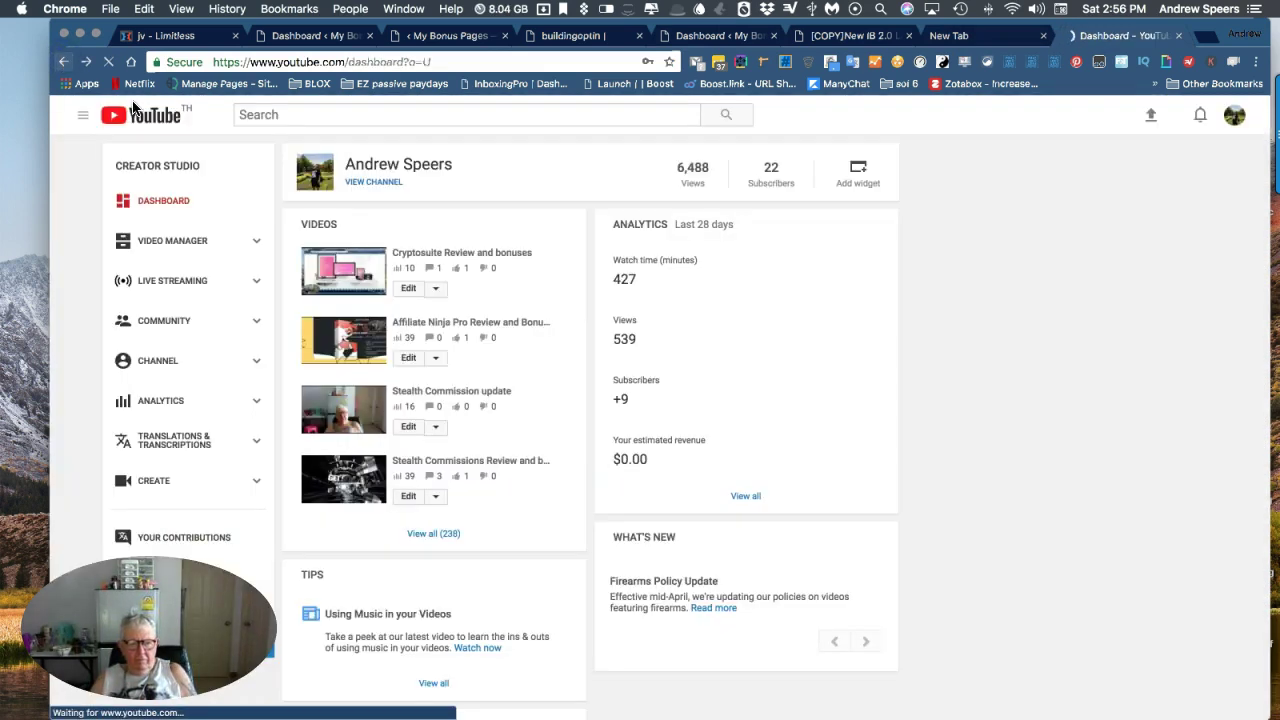
In the bonus page editor, set Video Type to Embed Code and paste the YouTube iframe code.
left_click(327, 38)
left_click(453, 38)
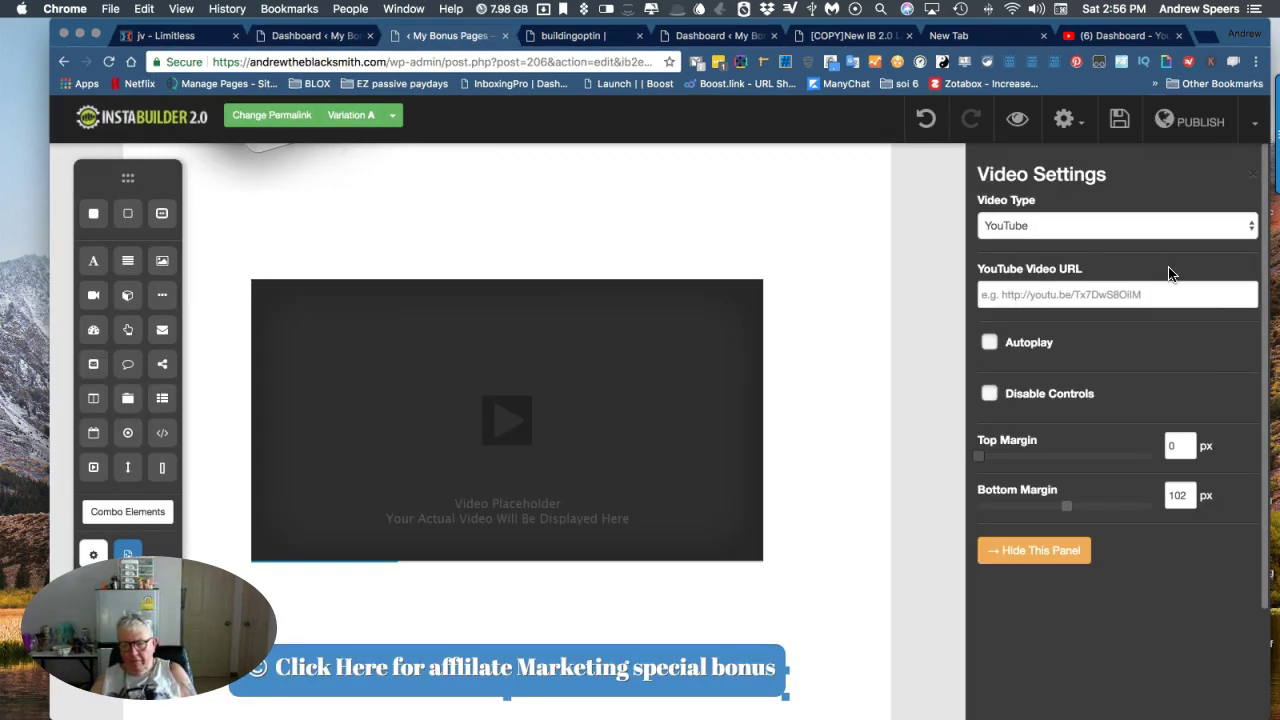
left_click(1250, 229)
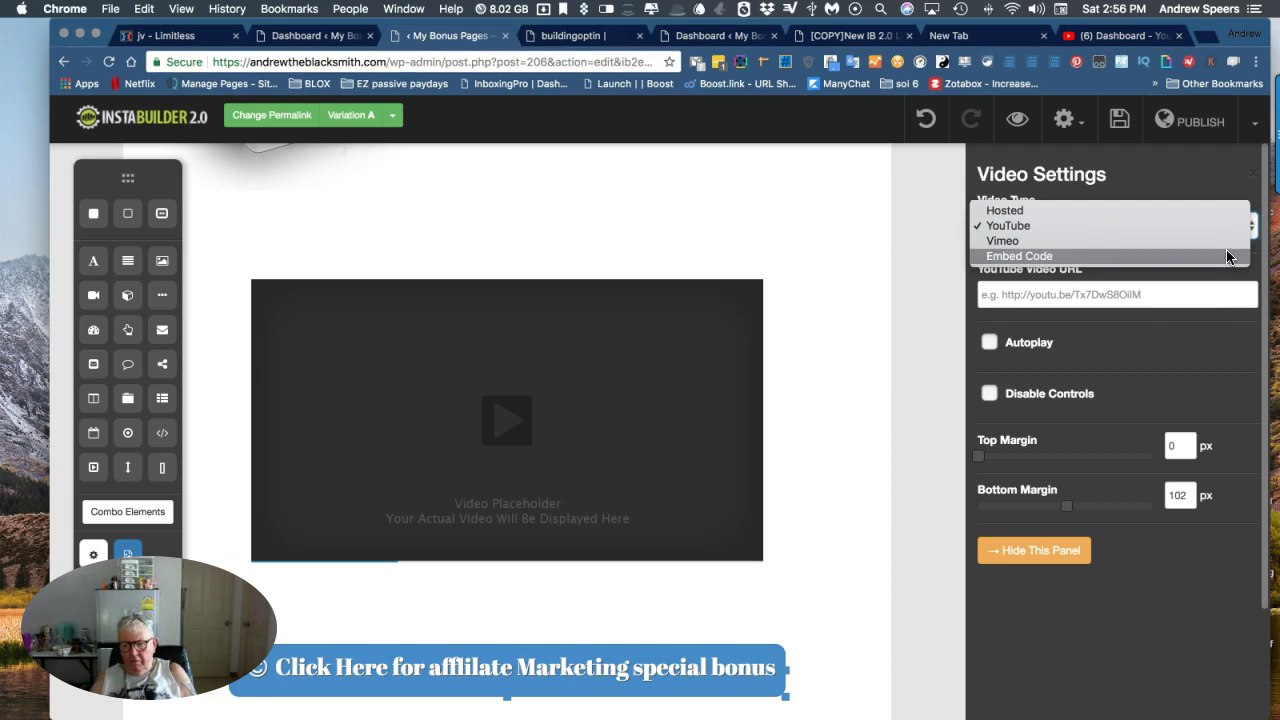
left_click(1227, 257)
left_click(988, 293)
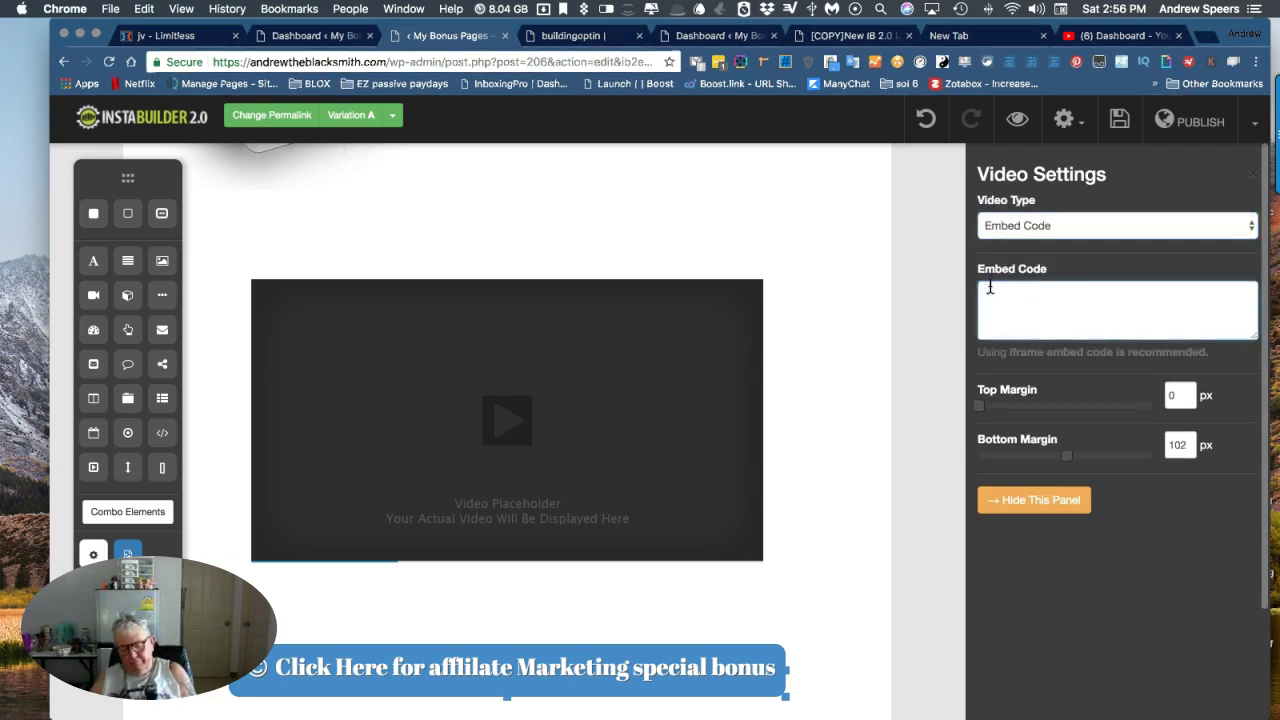
key("super+v")
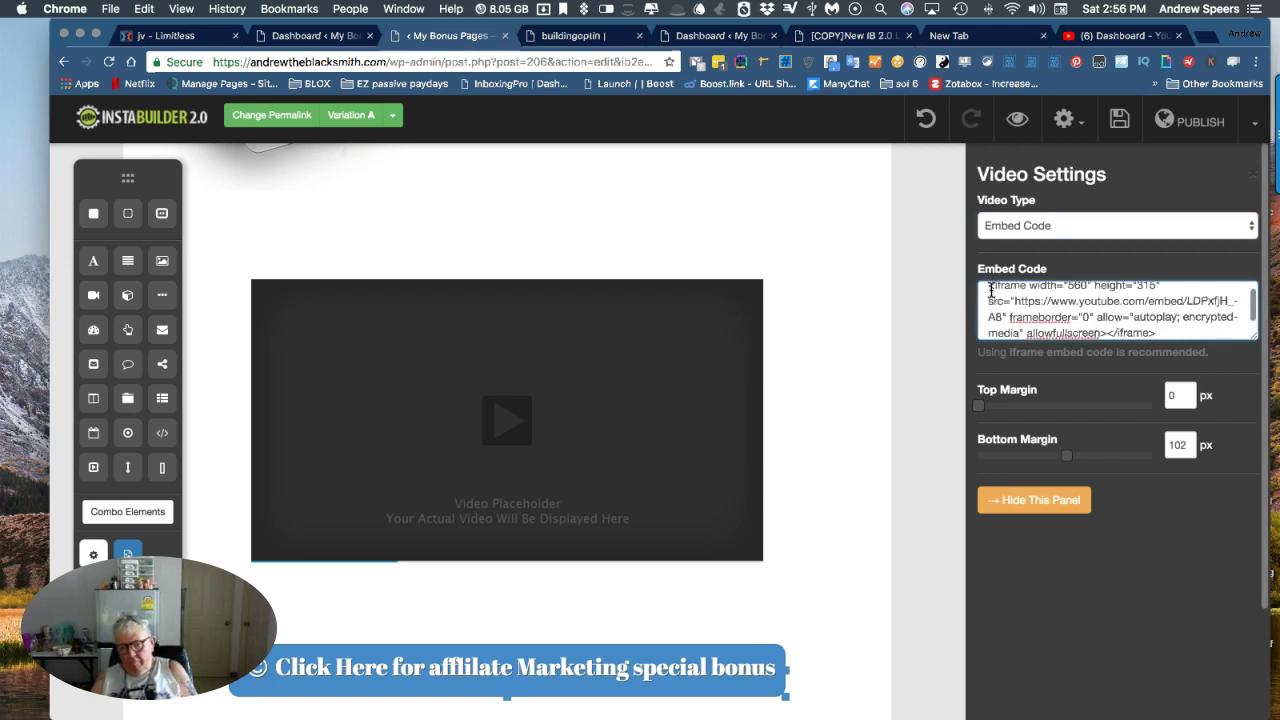
left_click(1036, 500)
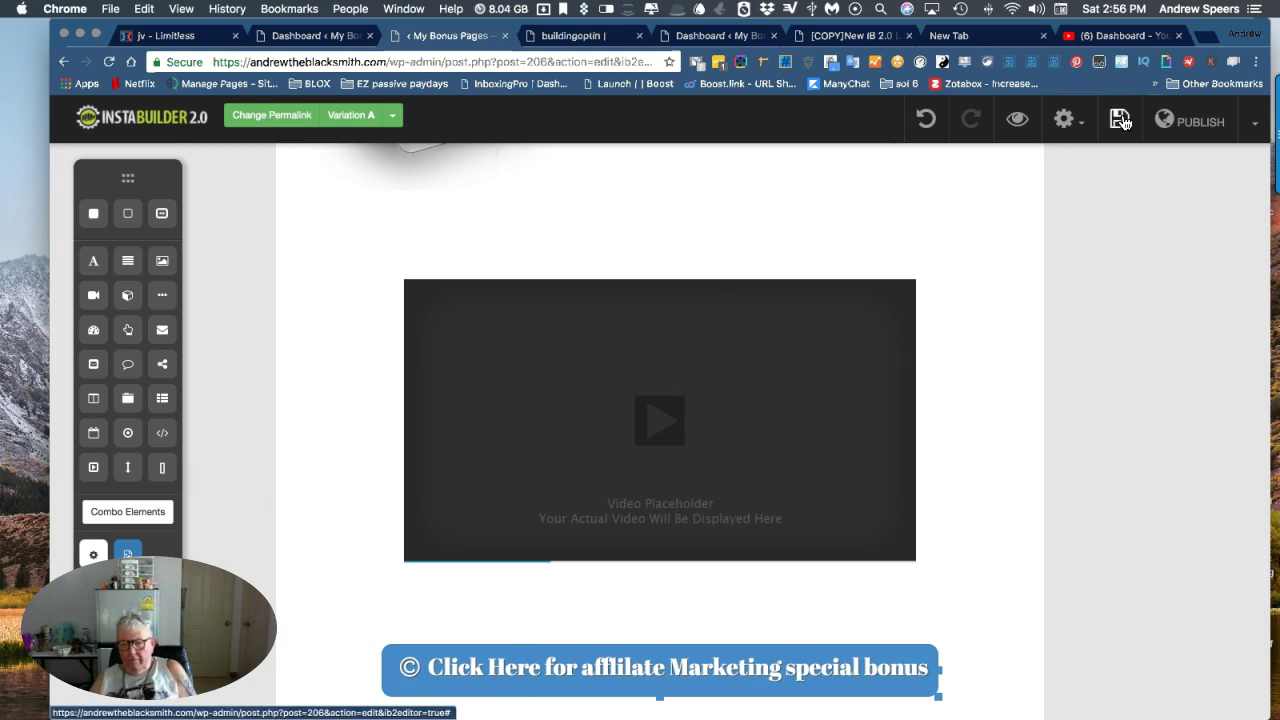
Save the Affiliate Marketing Action Plan bonus page and publish it.
left_click(1120, 119)
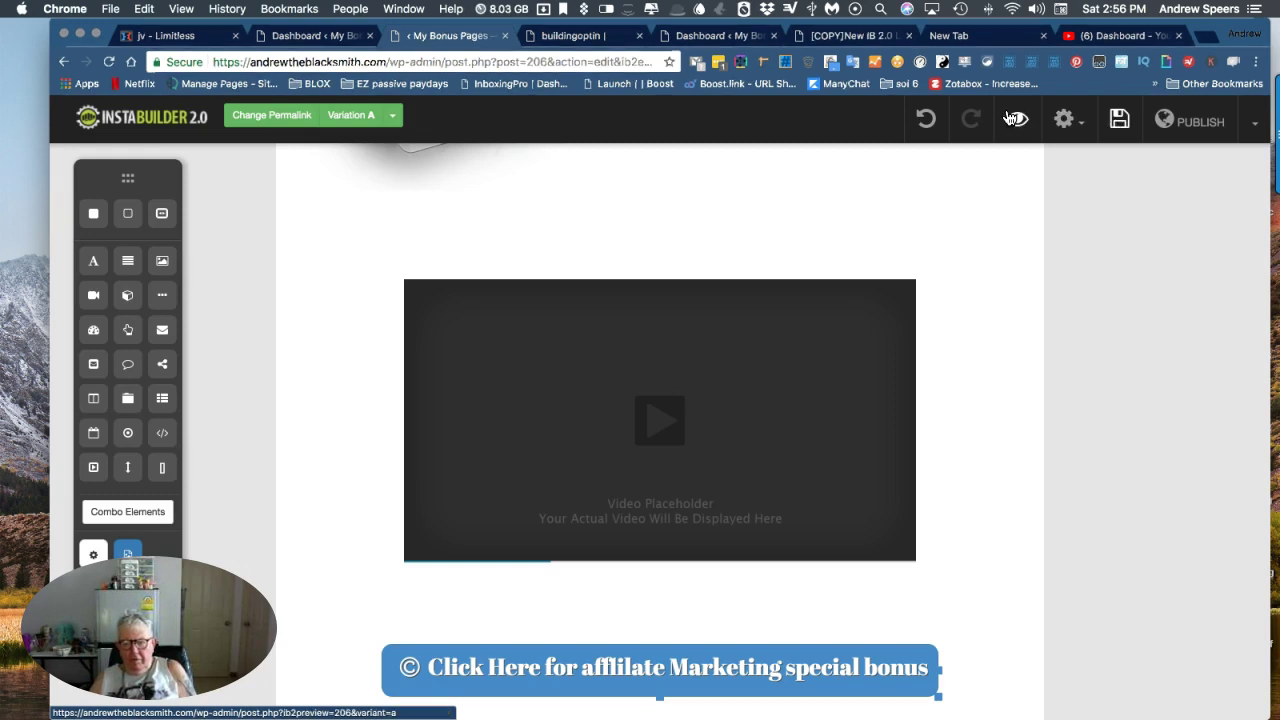
scroll(947, 242, "up", 4)
scroll(947, 242, "up", 1)
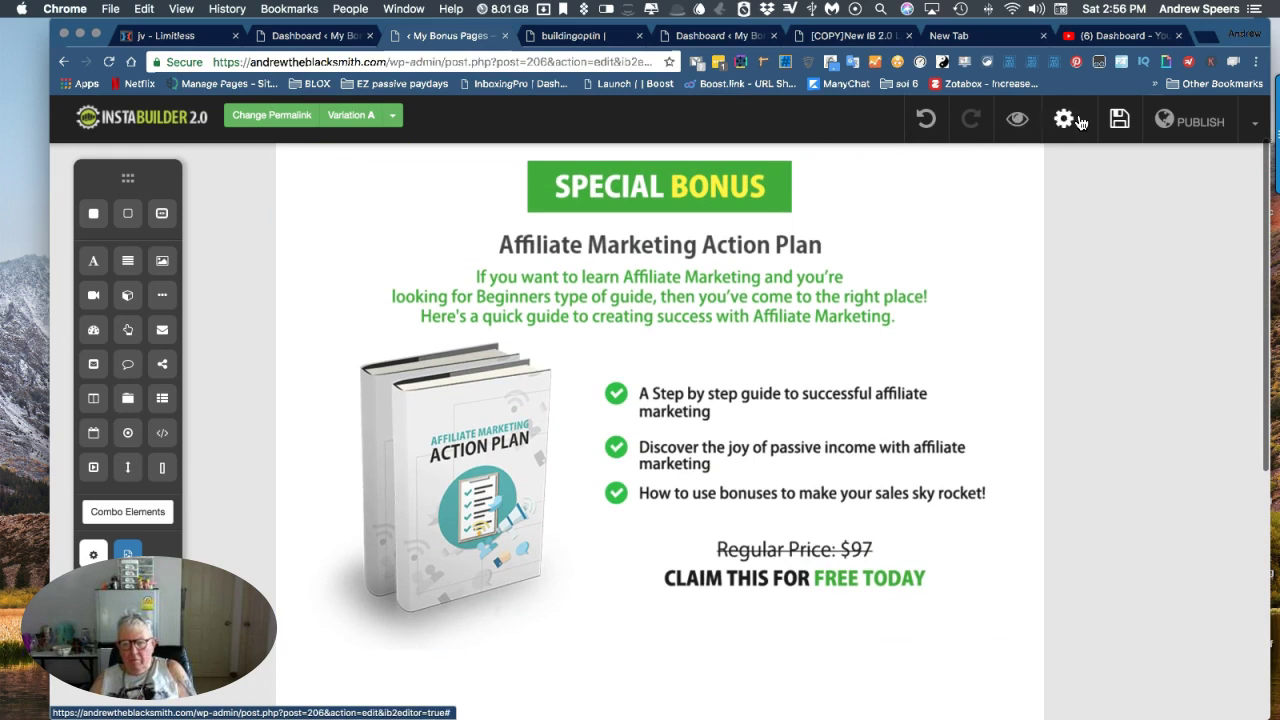
left_click(1203, 120)
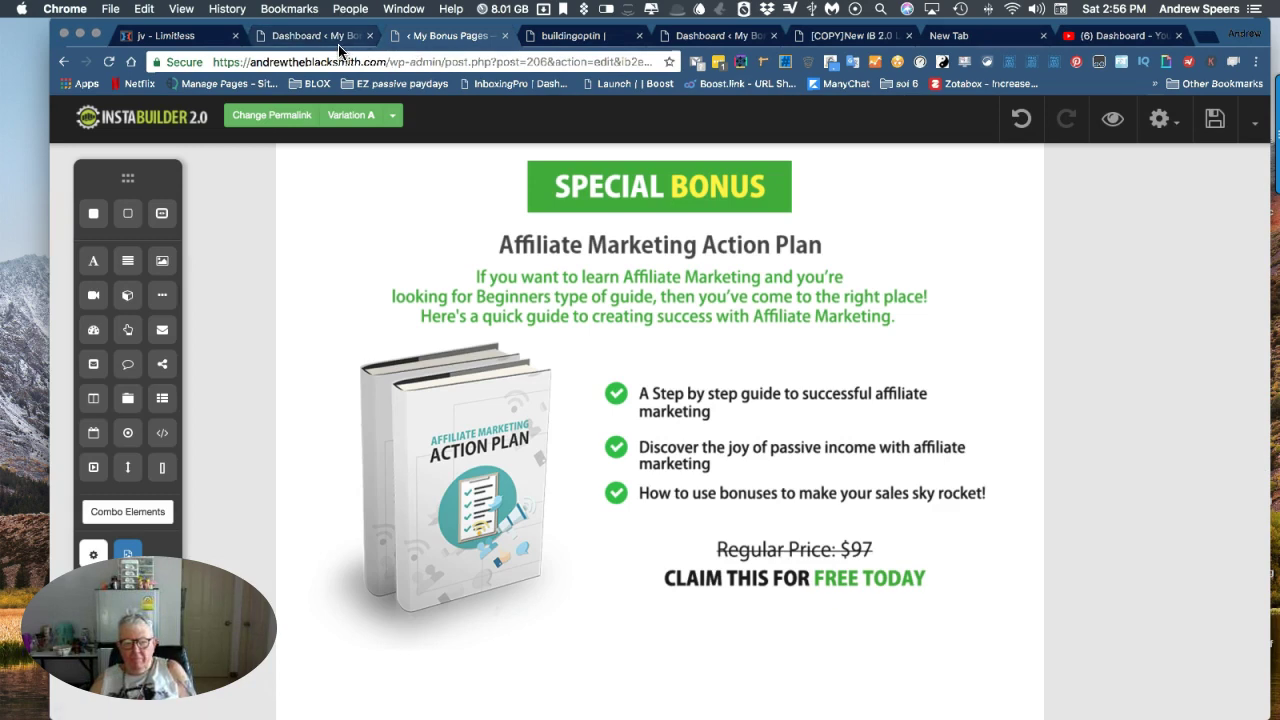
scroll(429, 123, "up", 2)
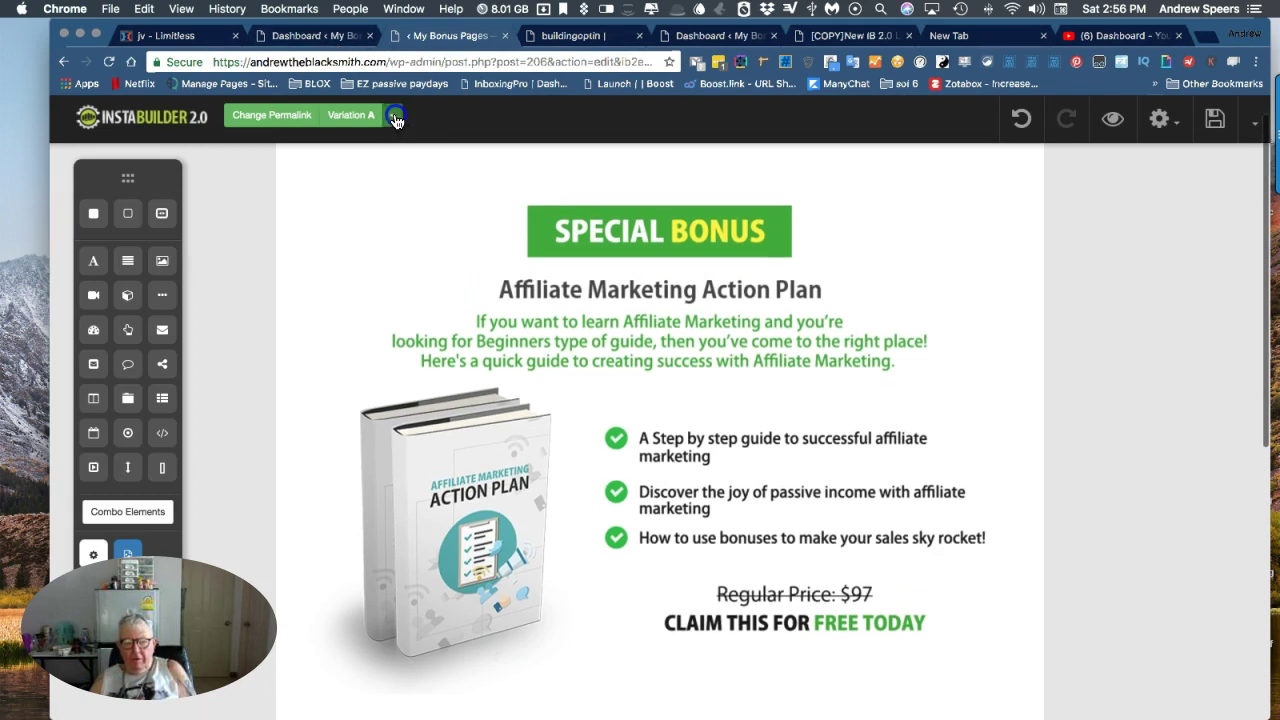
Open and close the Variation A dropdown, then return to the pages list.
left_click(396, 120)
left_click(394, 118)
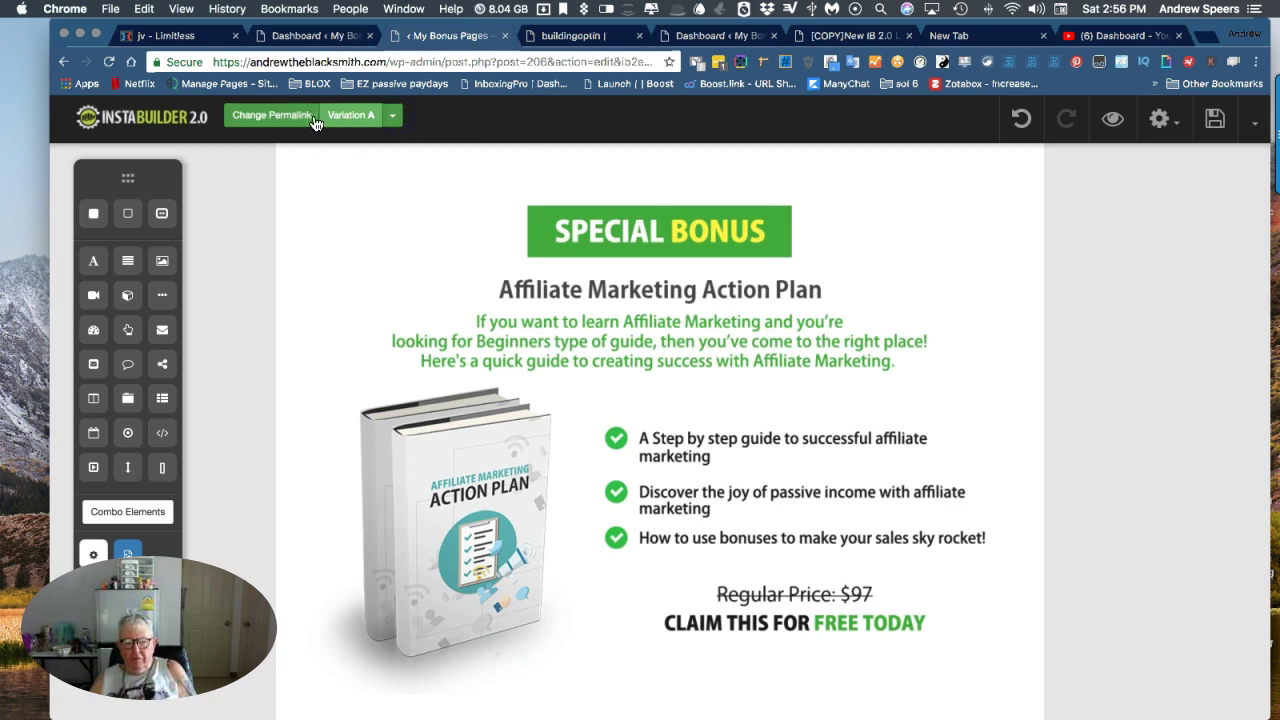
scroll(1184, 216, "up", 2)
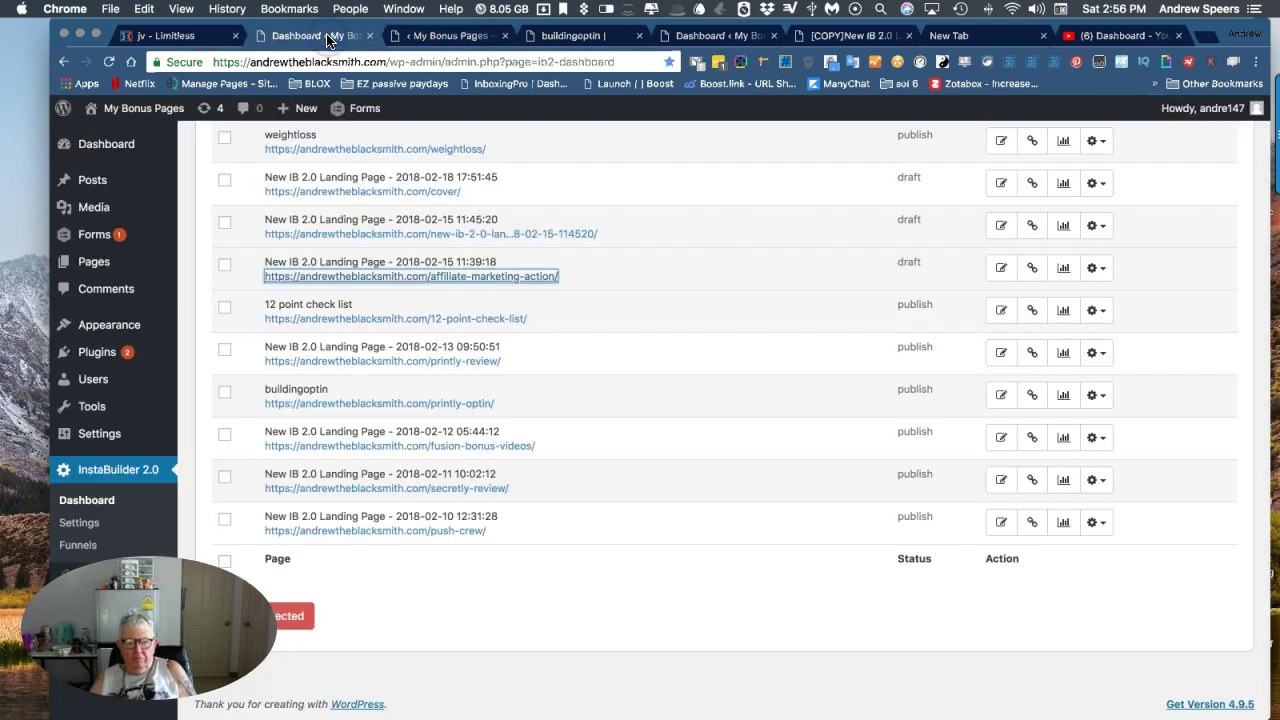
Open the live affiliate-marketing-action page and scroll to check the embedded Stealth Commissions video.
left_click(361, 277)
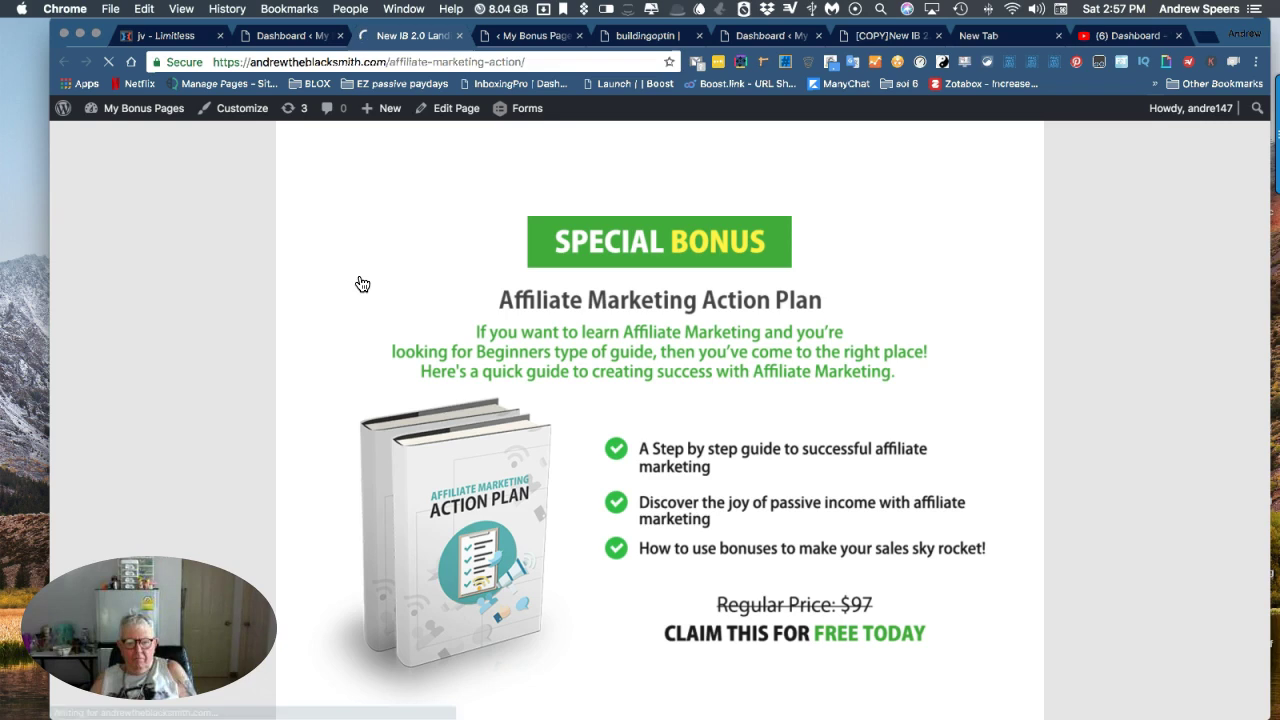
scroll(461, 248, "down", 5)
scroll(461, 248, "down", 3)
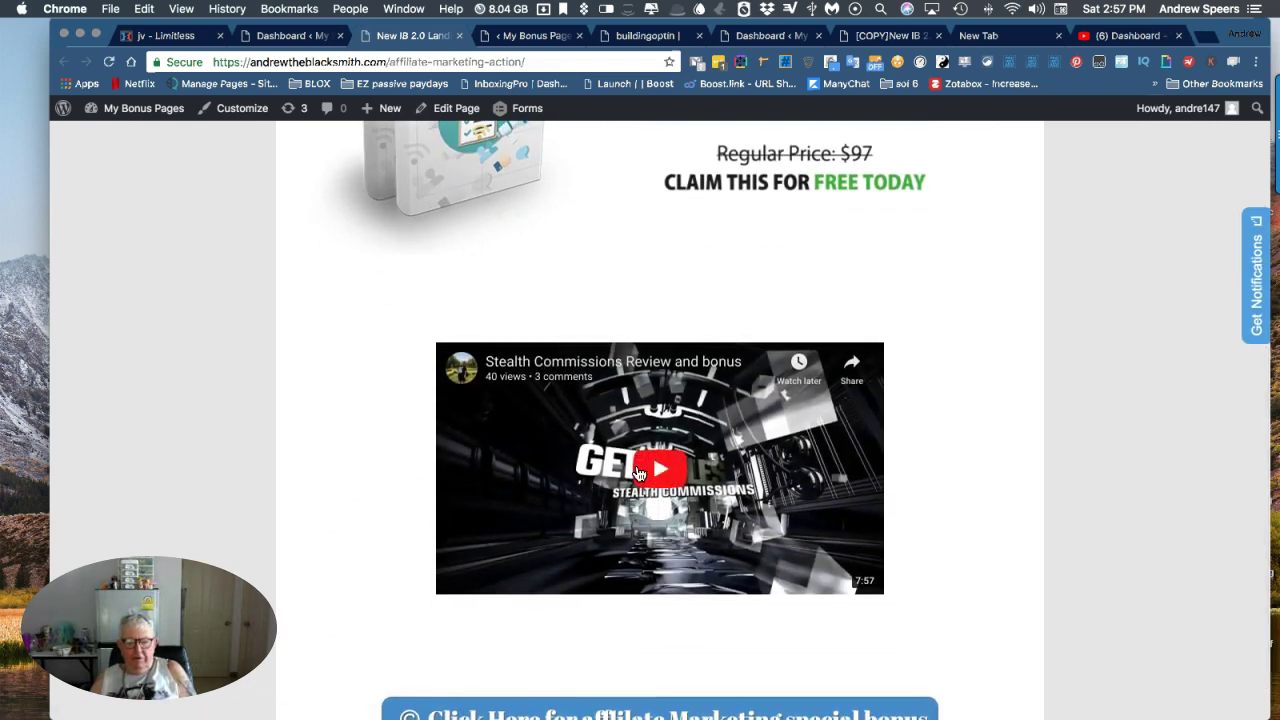
scroll(345, 364, "down", 2)
scroll(345, 364, "up", 3)
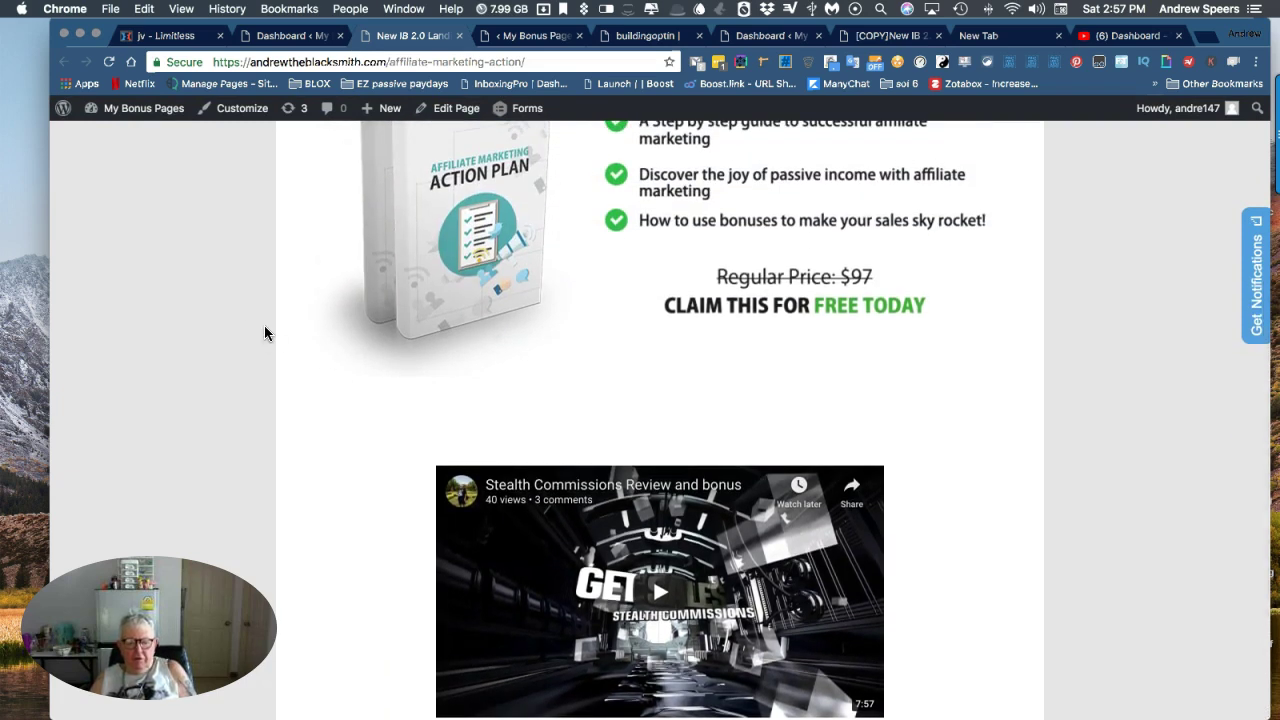
scroll(229, 268, "up", 3)
scroll(229, 263, "up", 3)
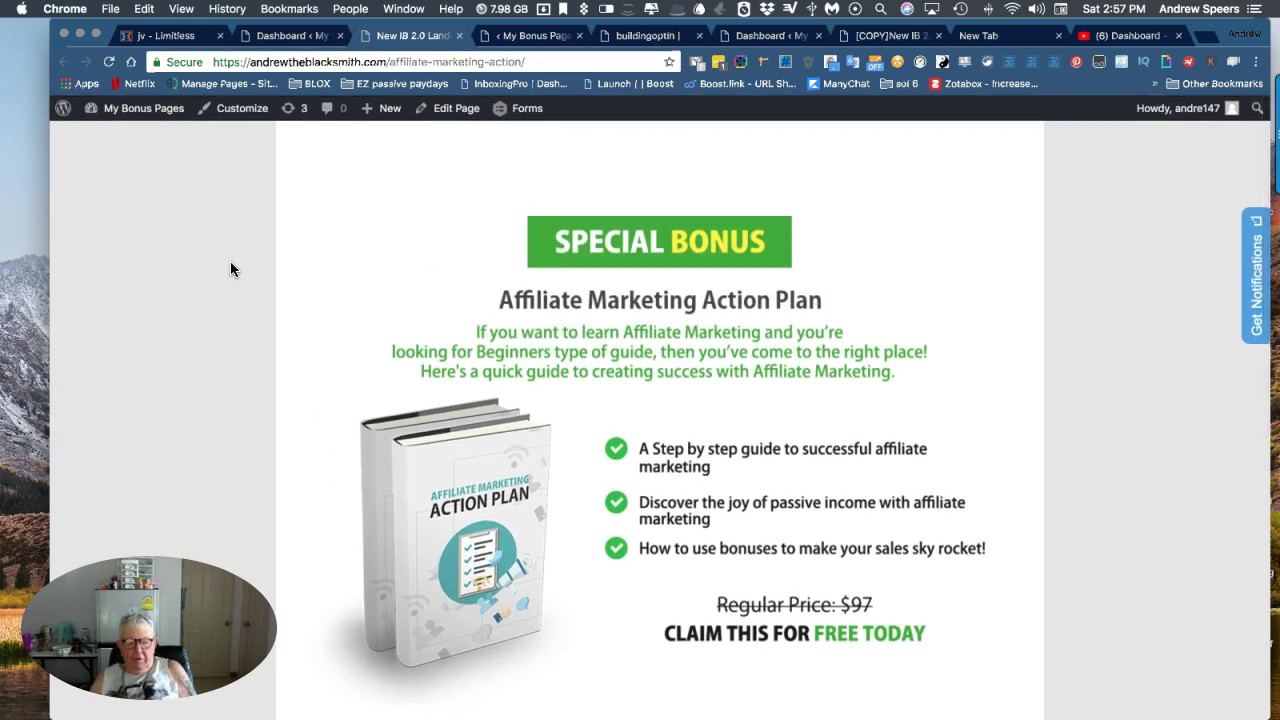